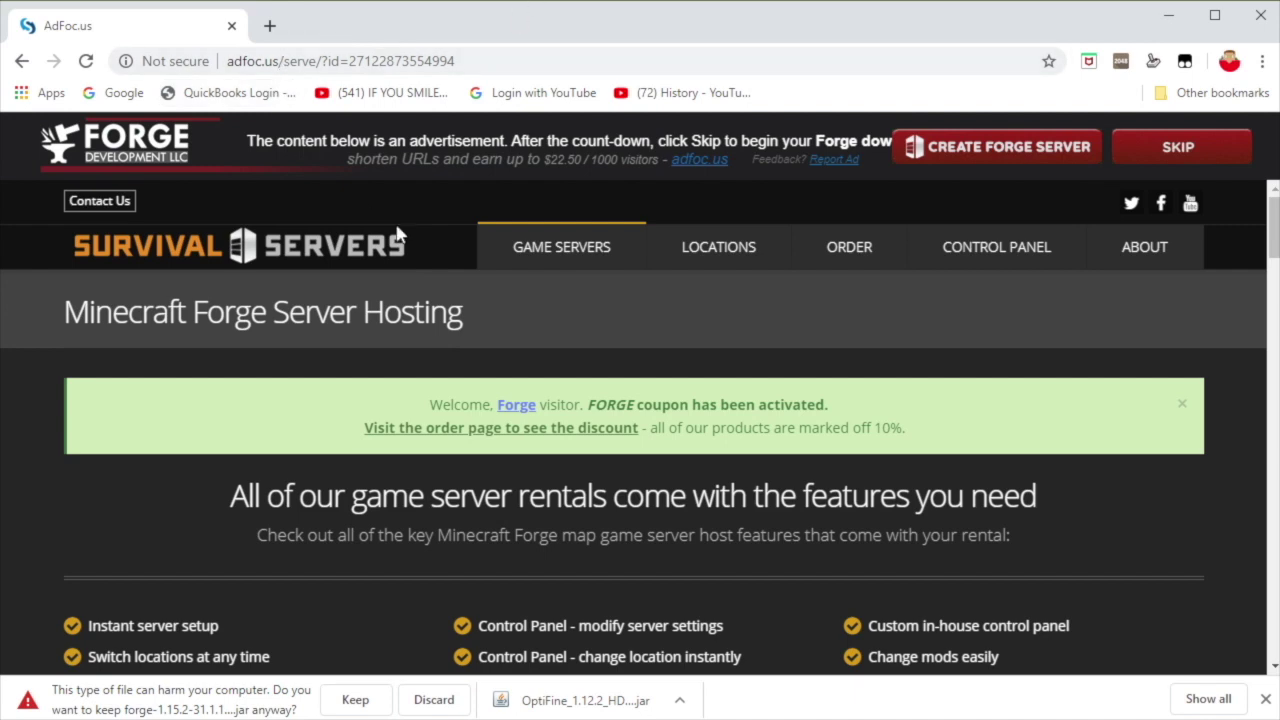
Keep the downloaded Forge installer and install the Forge client into the .minecraft folder, closing the completion notice.
click(388, 706)
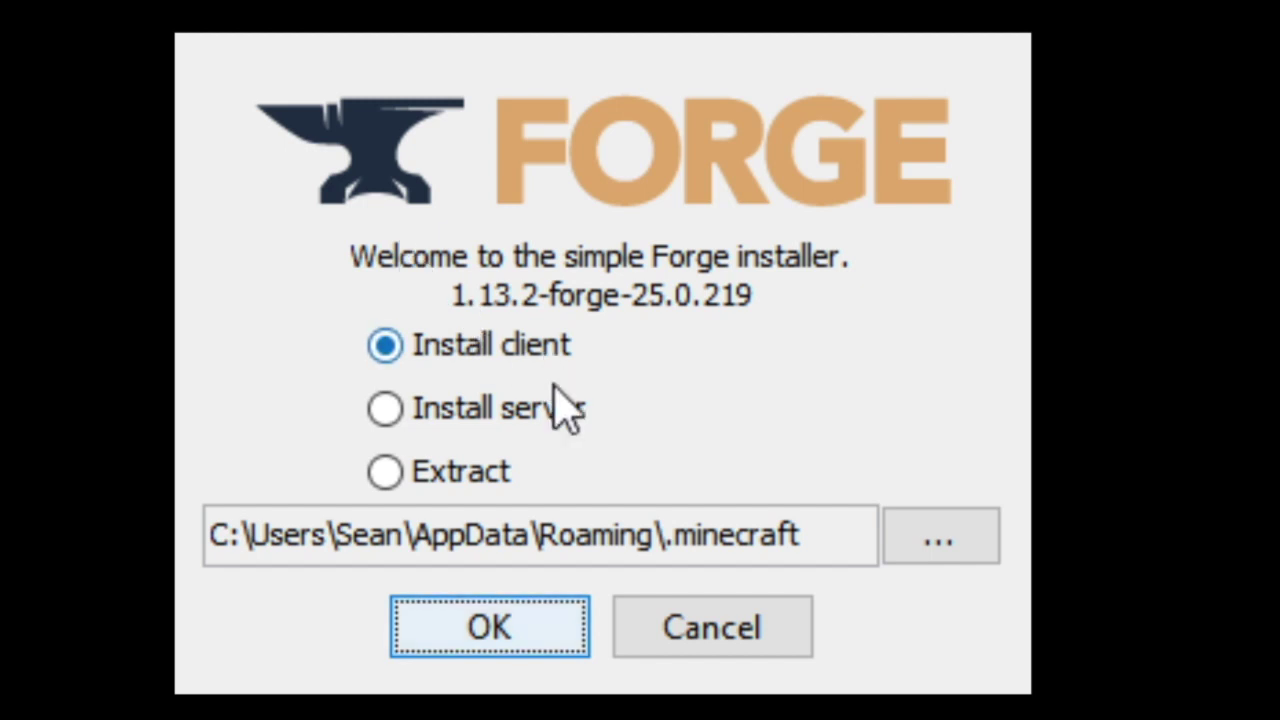
click(495, 345)
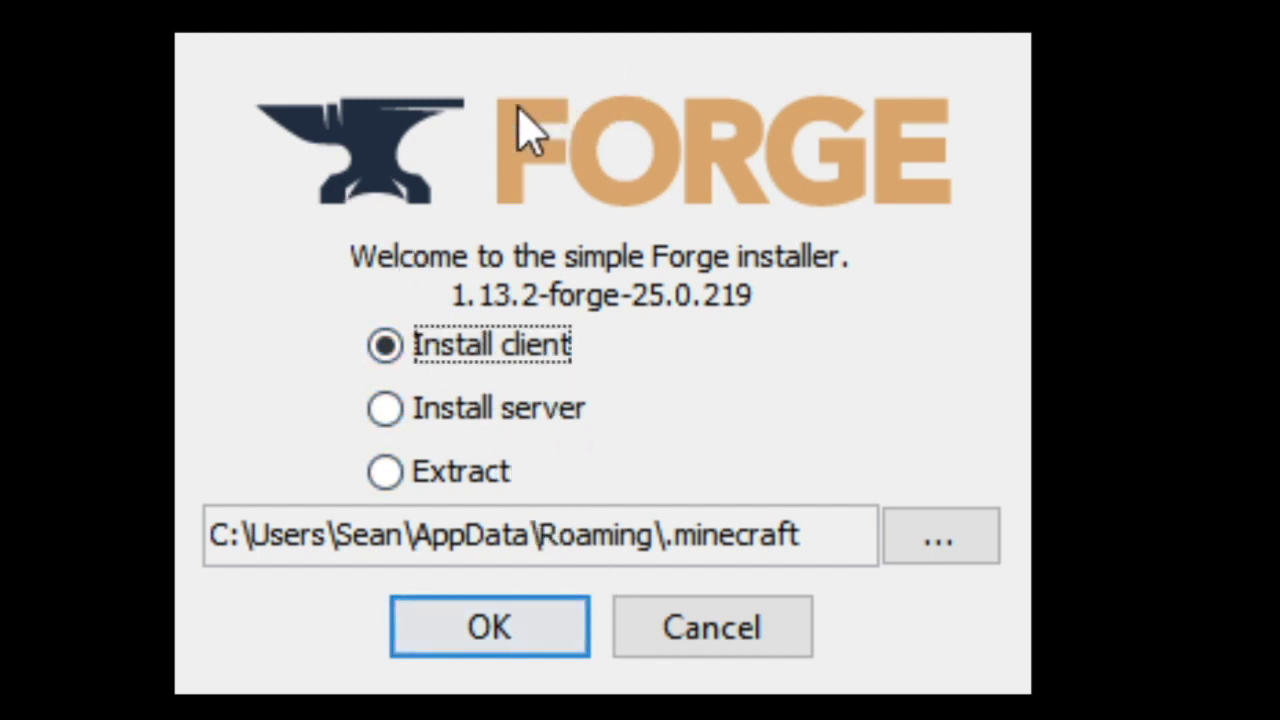
click(474, 620)
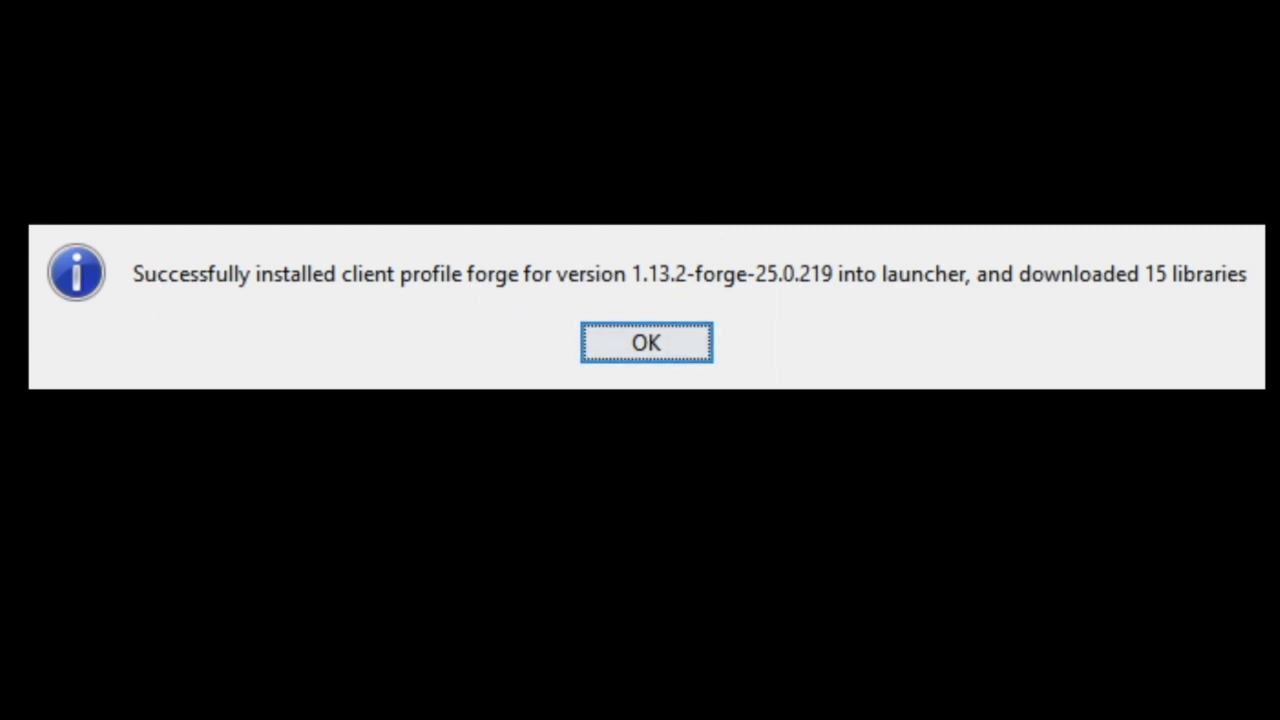
click(666, 325)
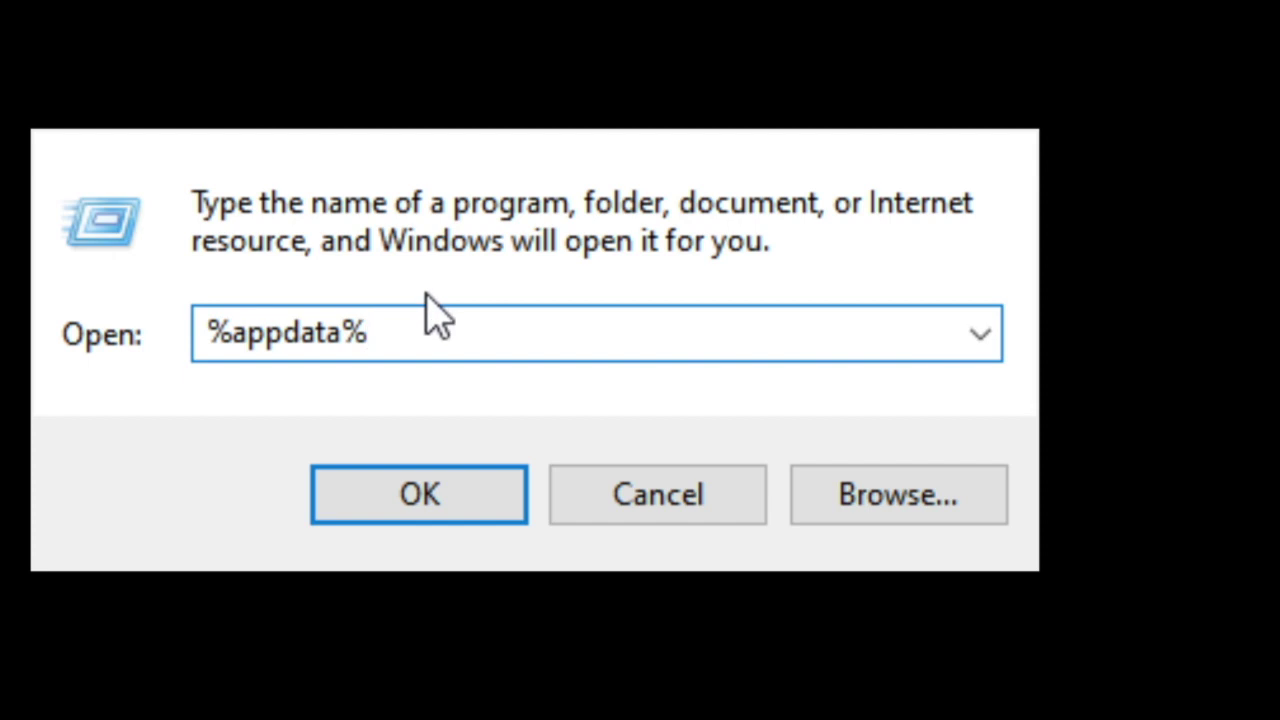
Clear the Windows Run entry and run %appdata% to open the Roaming folder.
key(BackSpace)
key(BackSpace)
key(BackSpace)
key(BackSpace)
key(BackSpace)
key(BackSpace)
key(BackSpace)
key(BackSpace)
key(BackSpace)
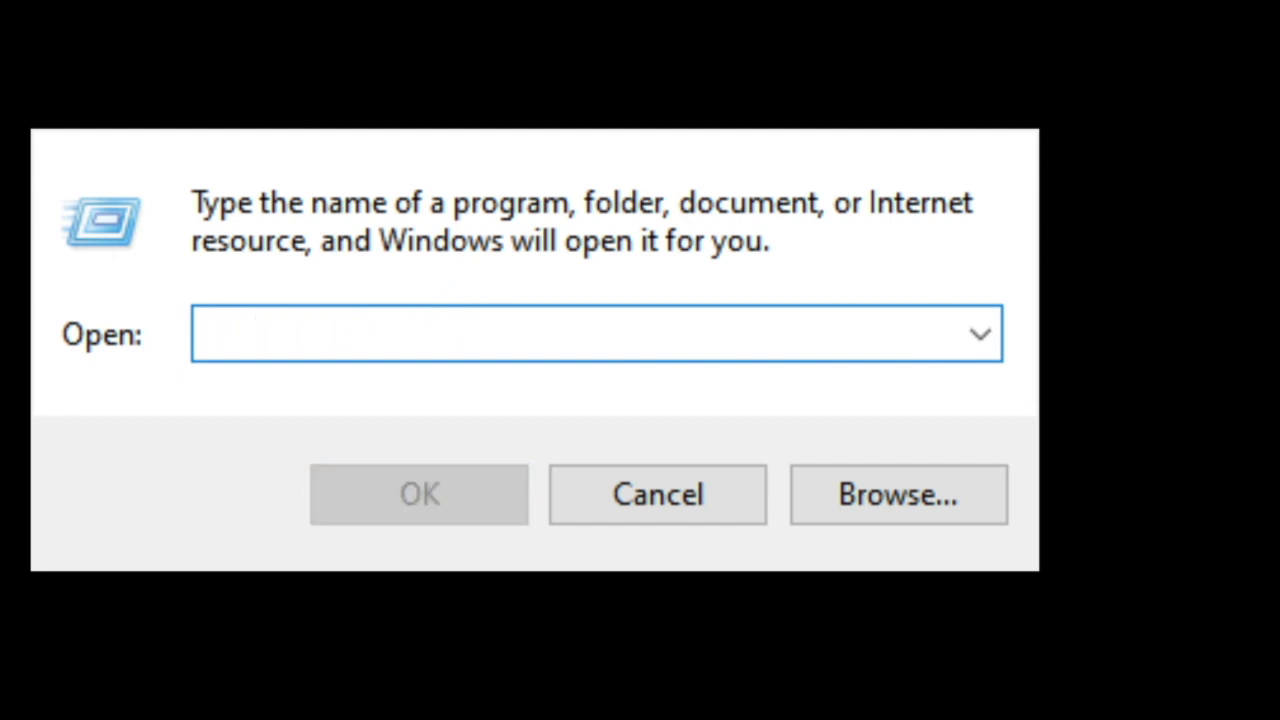
text(%)
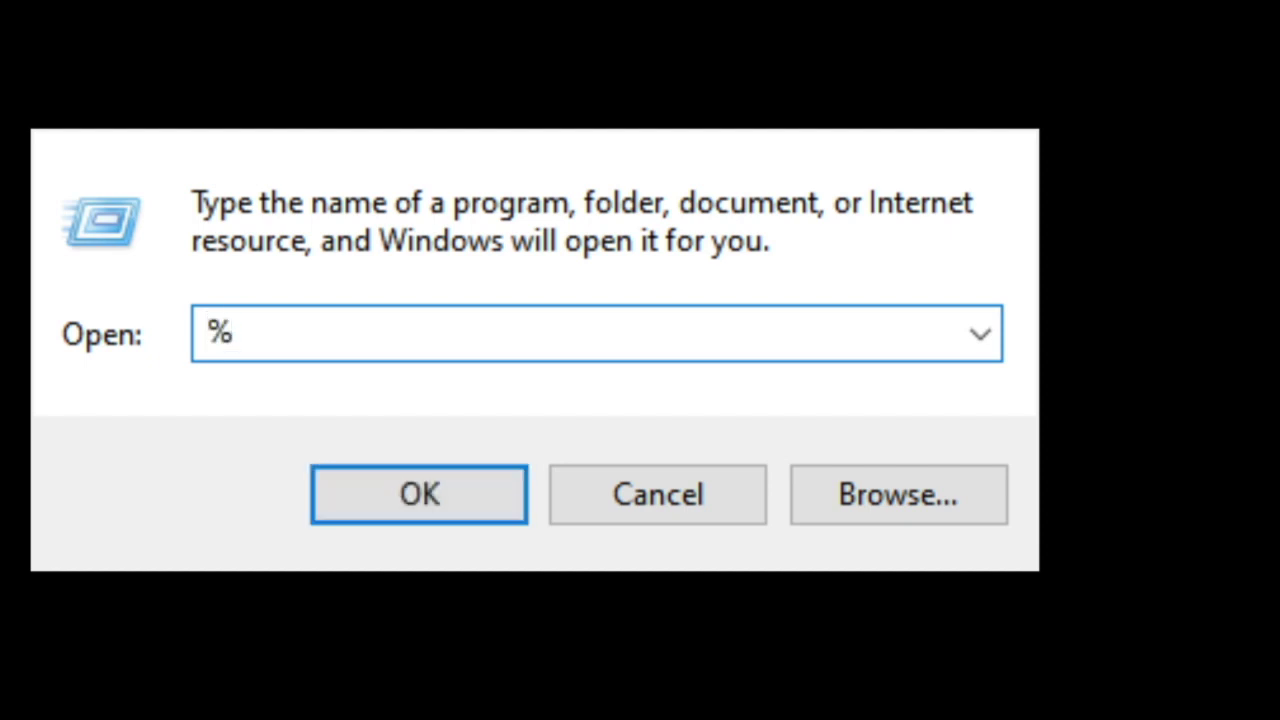
text(appdata)
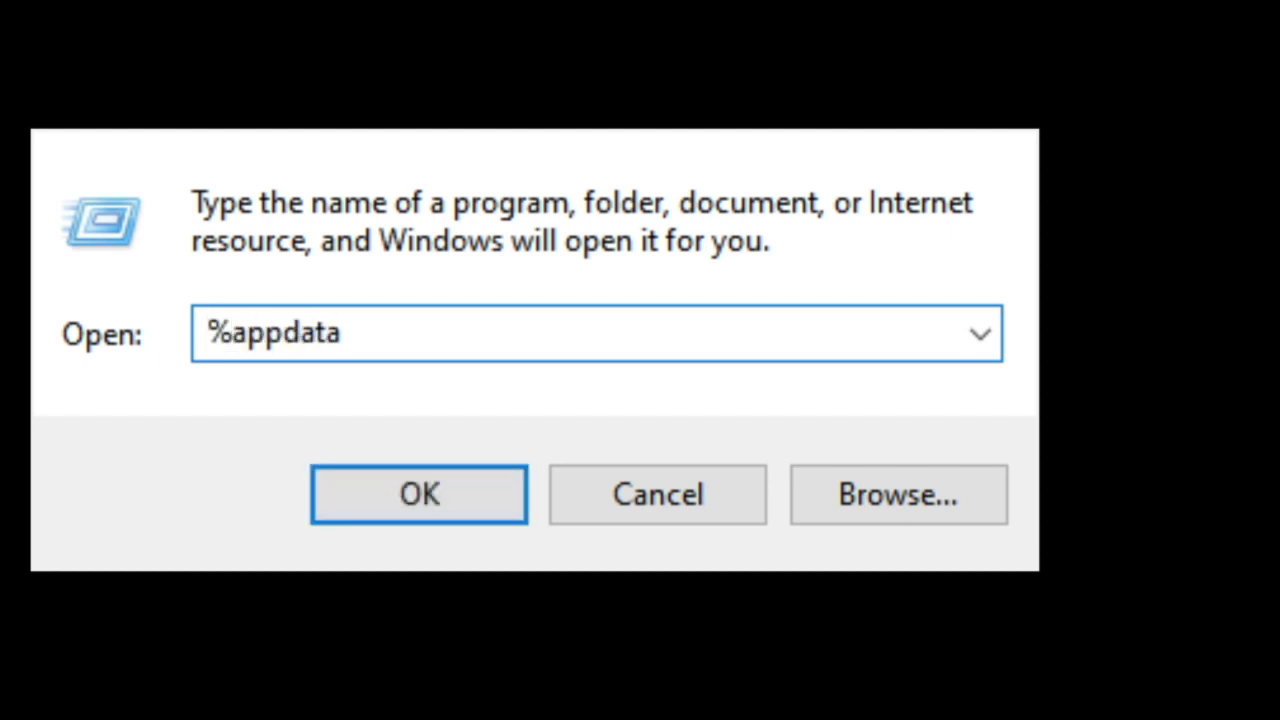
text(%)
key(Return)
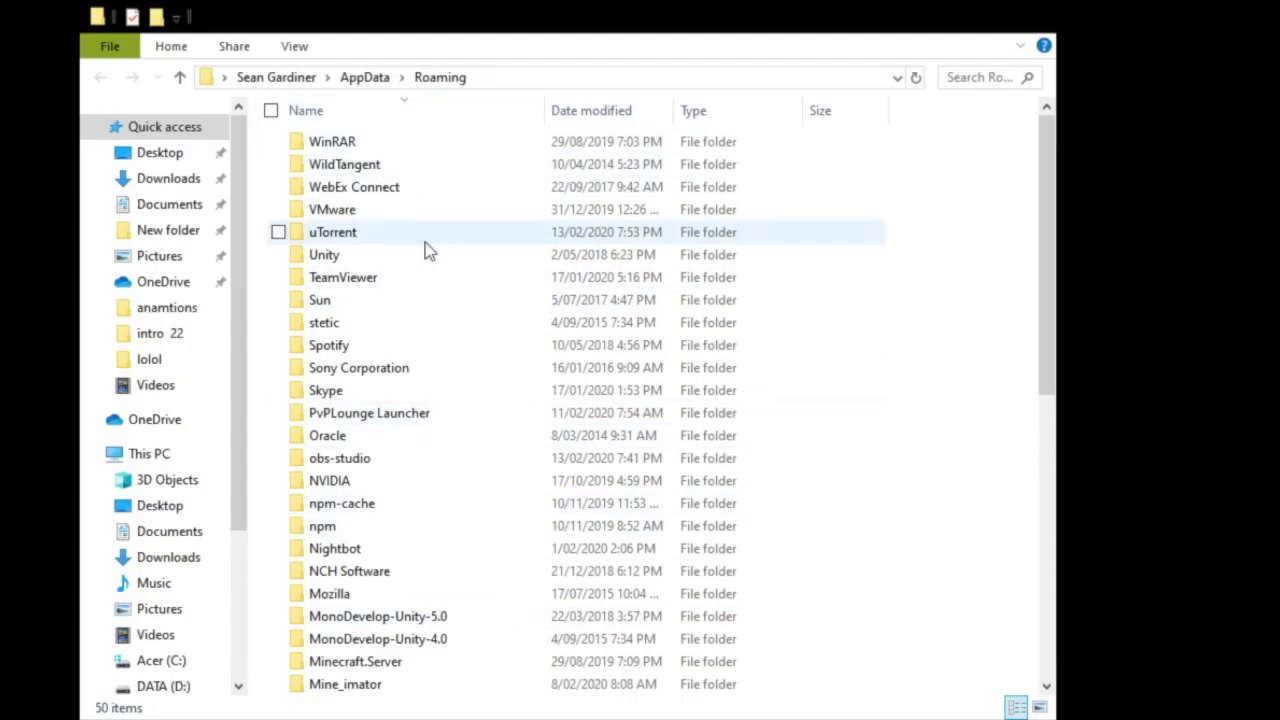
Open the .minecraft folder inside Roaming.
scroll(425, 242, down, 2)
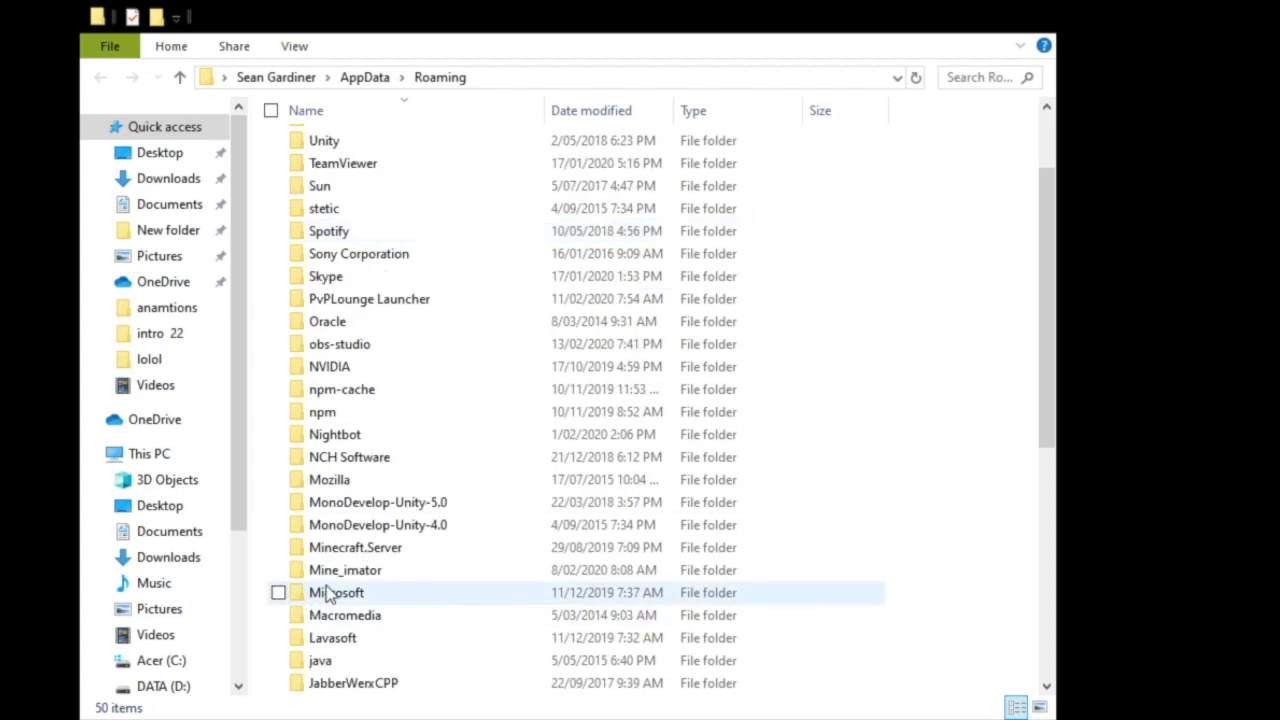
scroll(335, 592, down, 1)
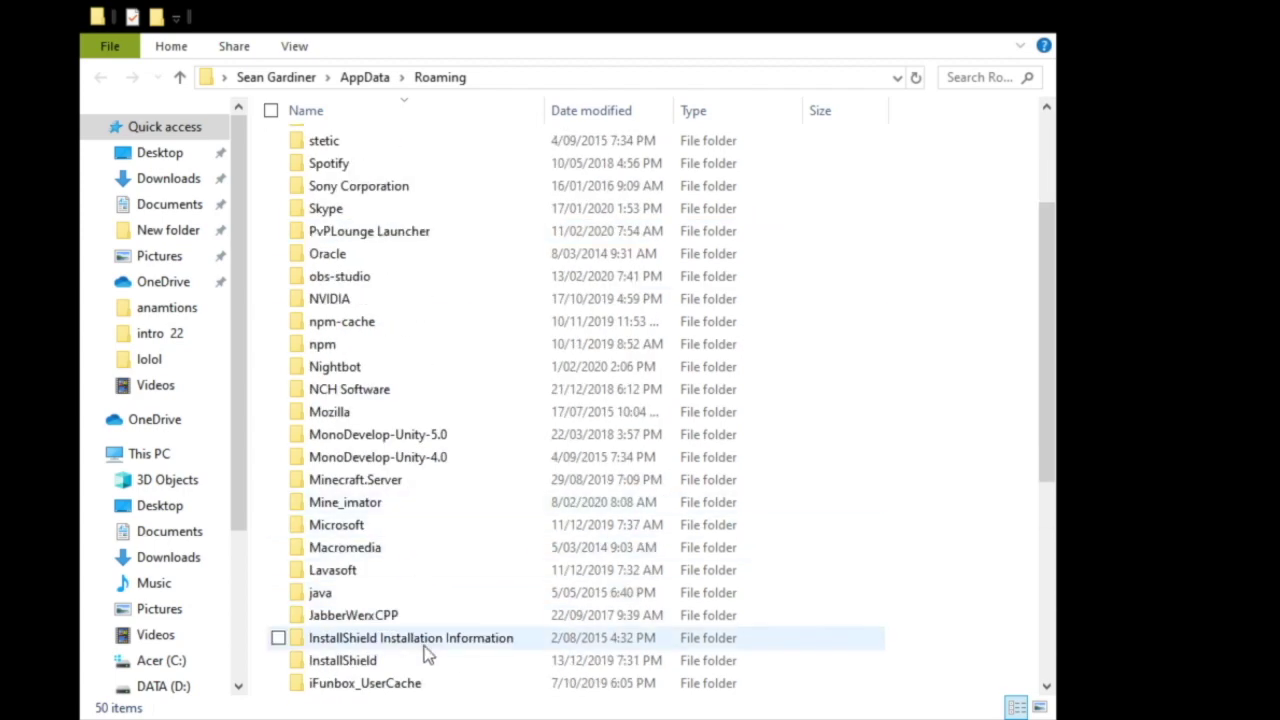
scroll(435, 630, down, 5)
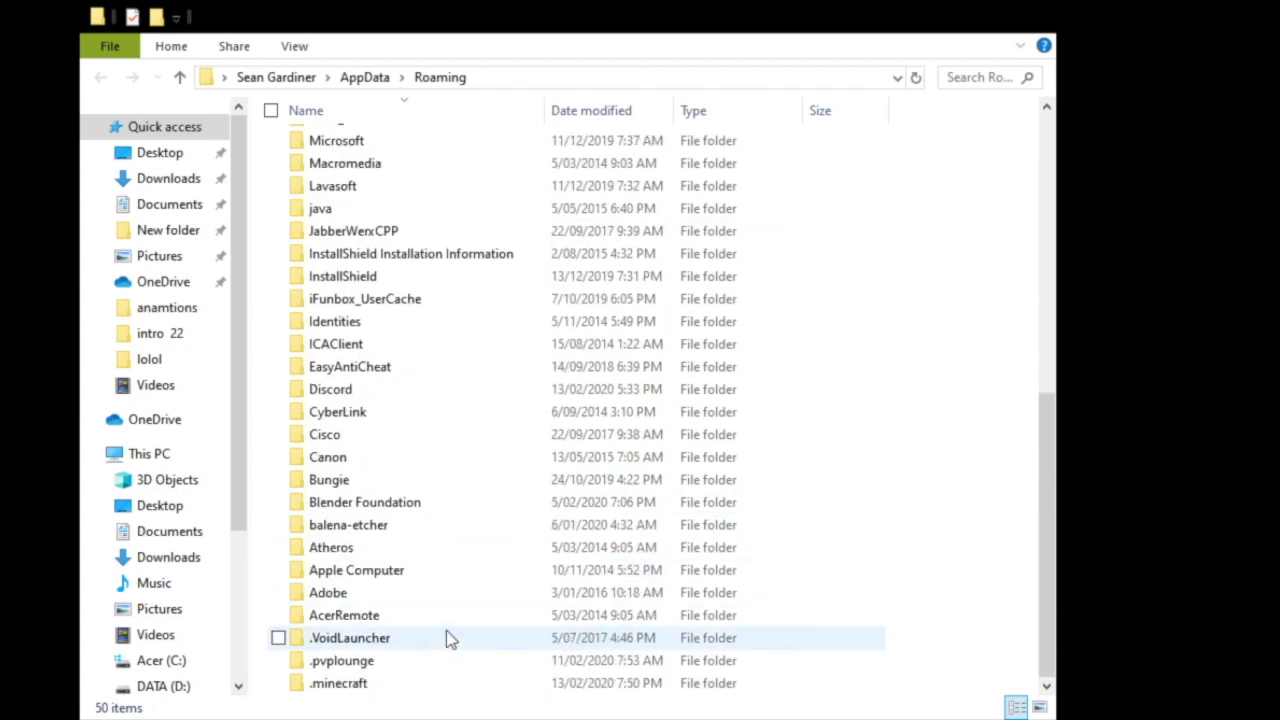
scroll(446, 630, up, 7)
scroll(440, 430, down, 8)
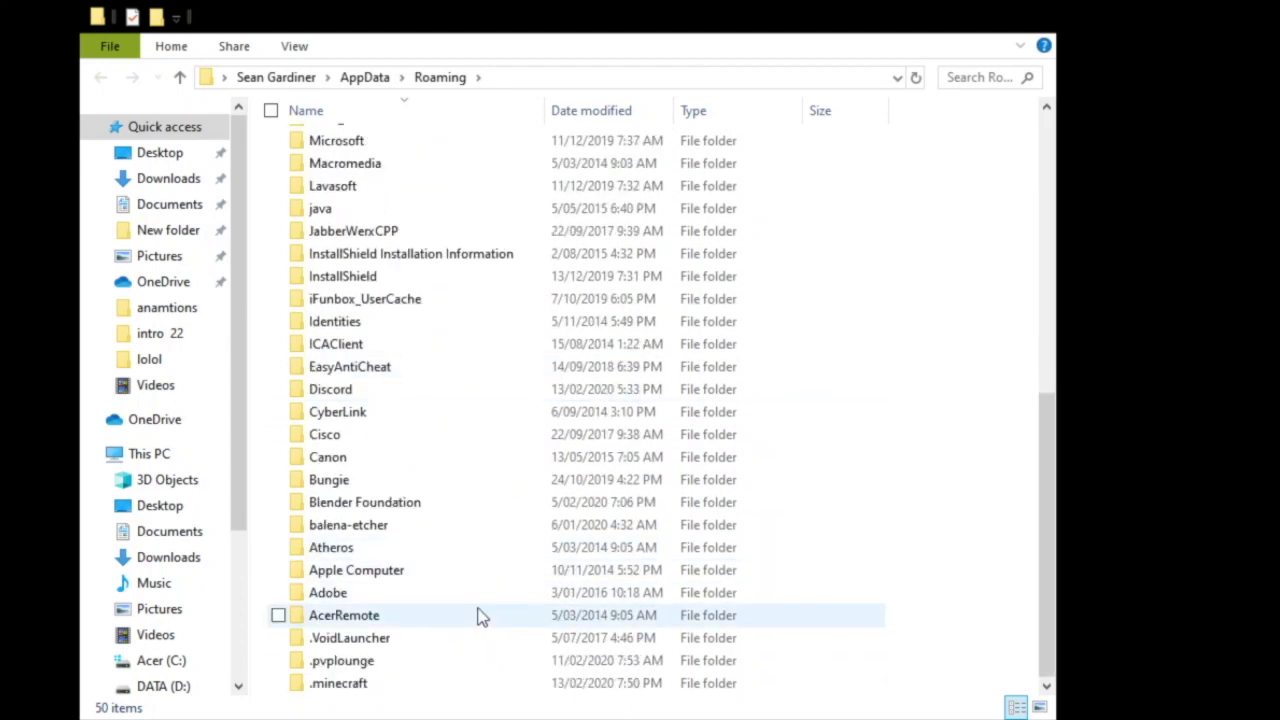
click(389, 684)
double_click(389, 684)
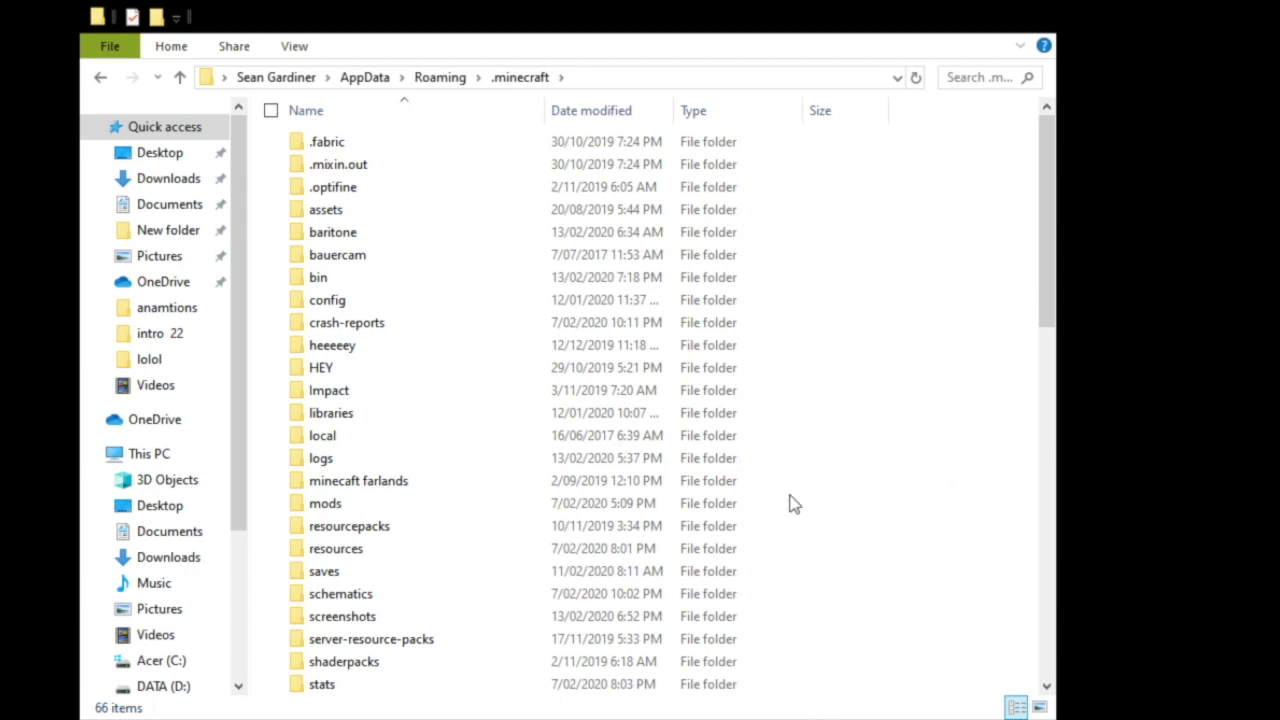
Open the mods folder and its 1.12.2 subfolder.
click(838, 350)
click(439, 507)
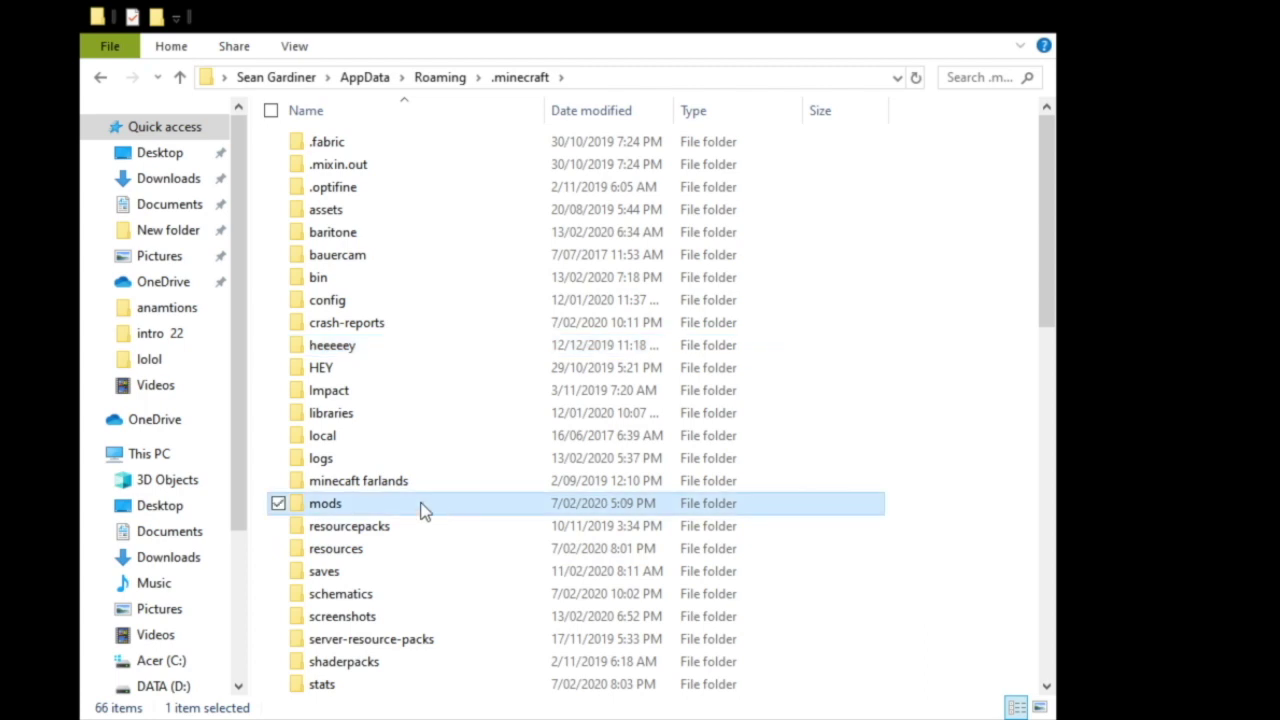
double_click(387, 507)
double_click(445, 146)
Sort the mod files in the 1.12.2 folder by name in descending order and clear the file selection.
drag(428, 306, 510, 330)
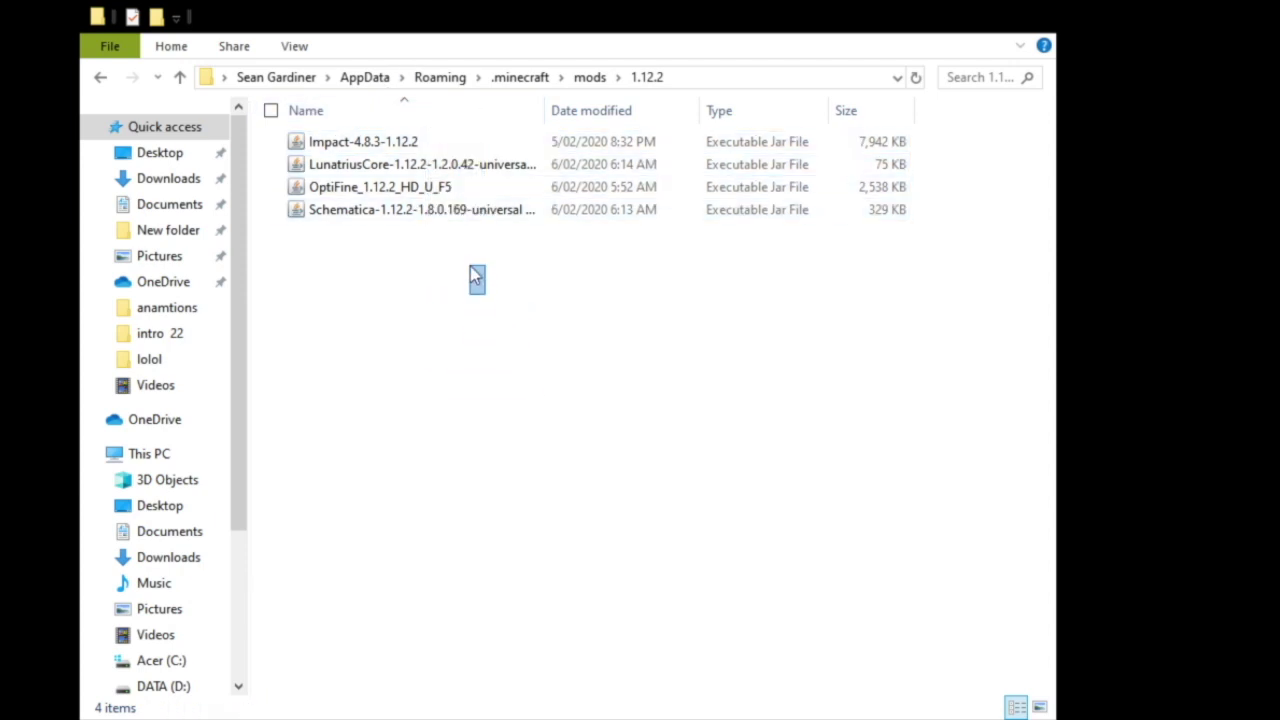
drag(383, 321, 371, 166)
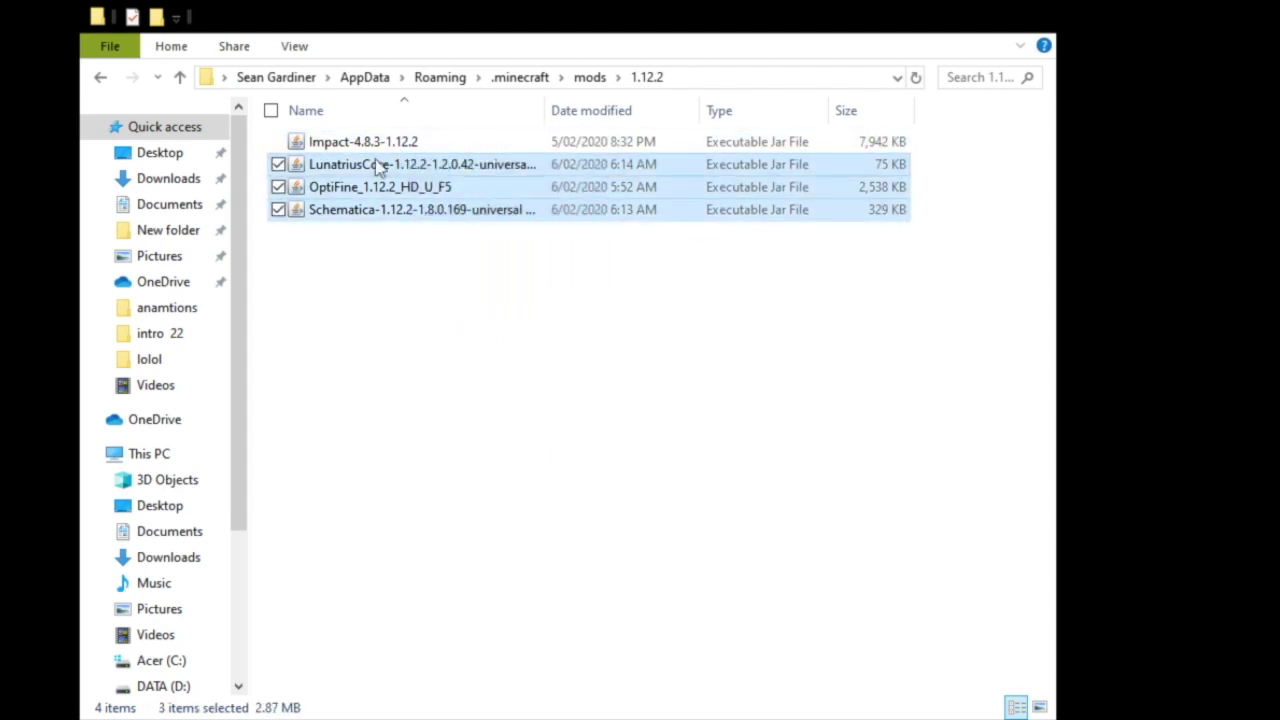
click(369, 172)
click(378, 111)
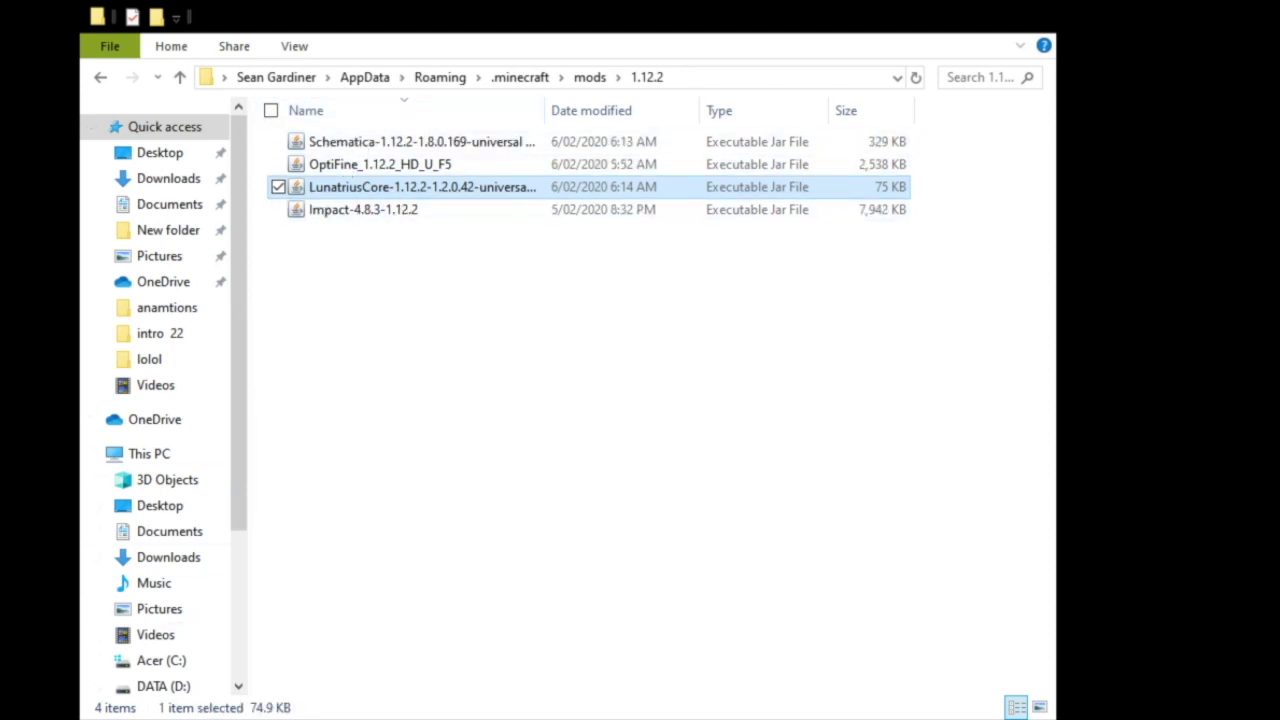
click(461, 604)
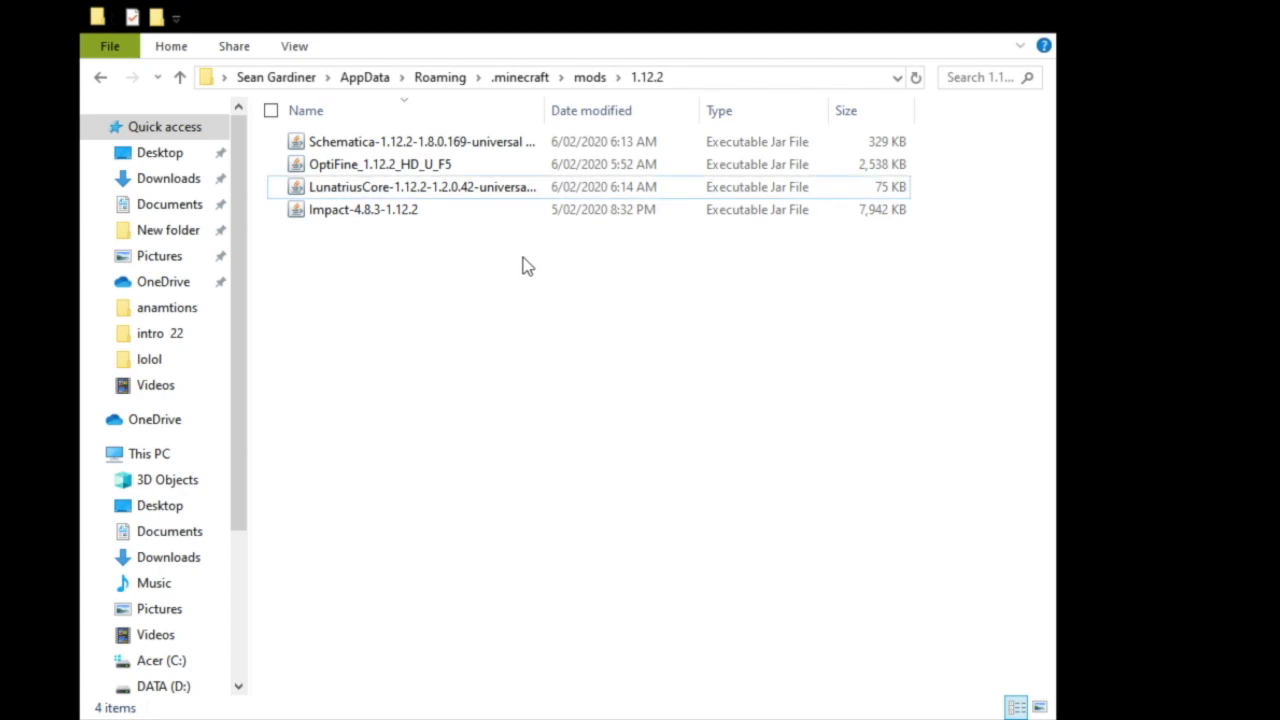
Paste OptiFine_1.12.2_HD_U_C5 into the 1.12.2 mods folder and delete that pasted file.
key(ctrl+v)
click(512, 170)
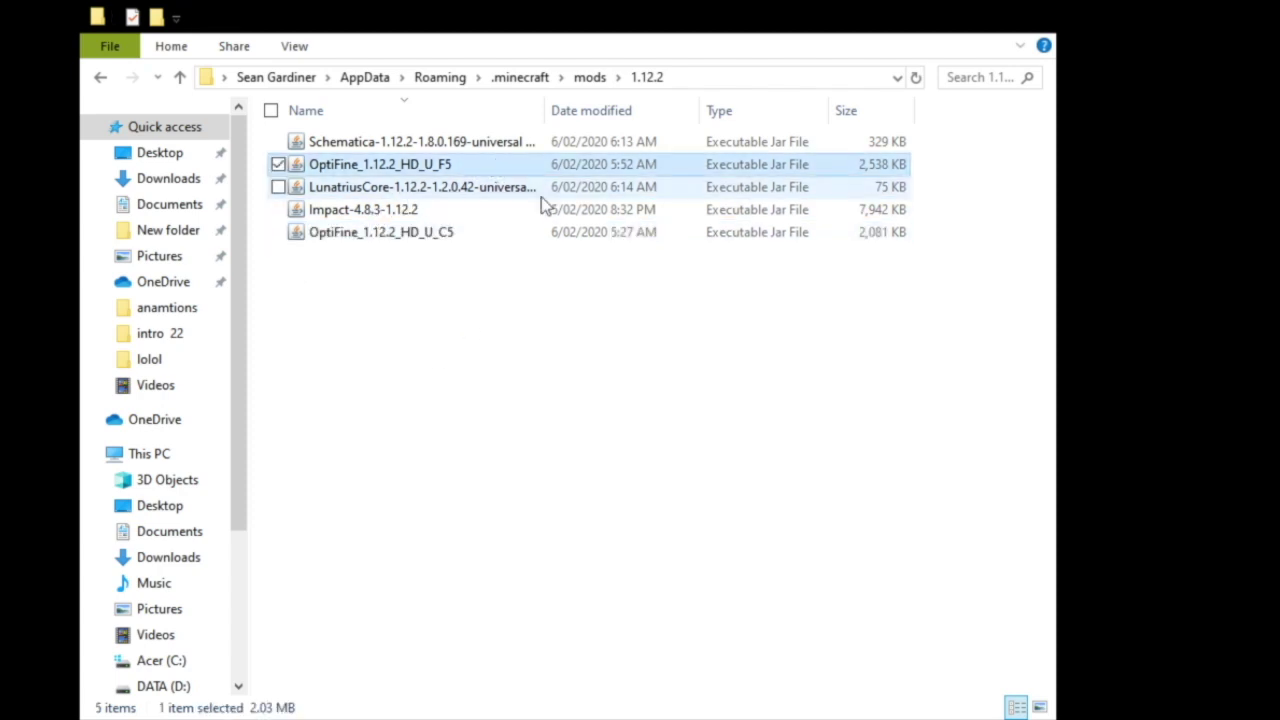
click(485, 216)
click(486, 238)
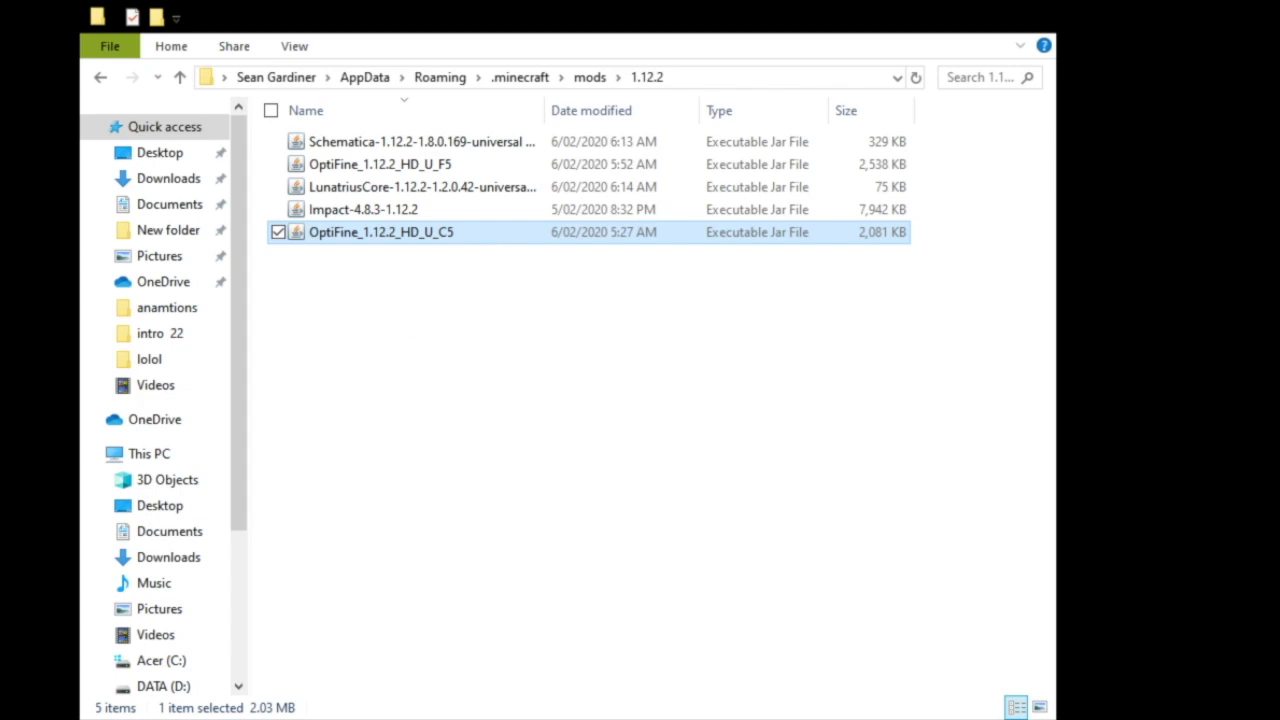
key(Delete)
drag(397, 500, 330, 172)
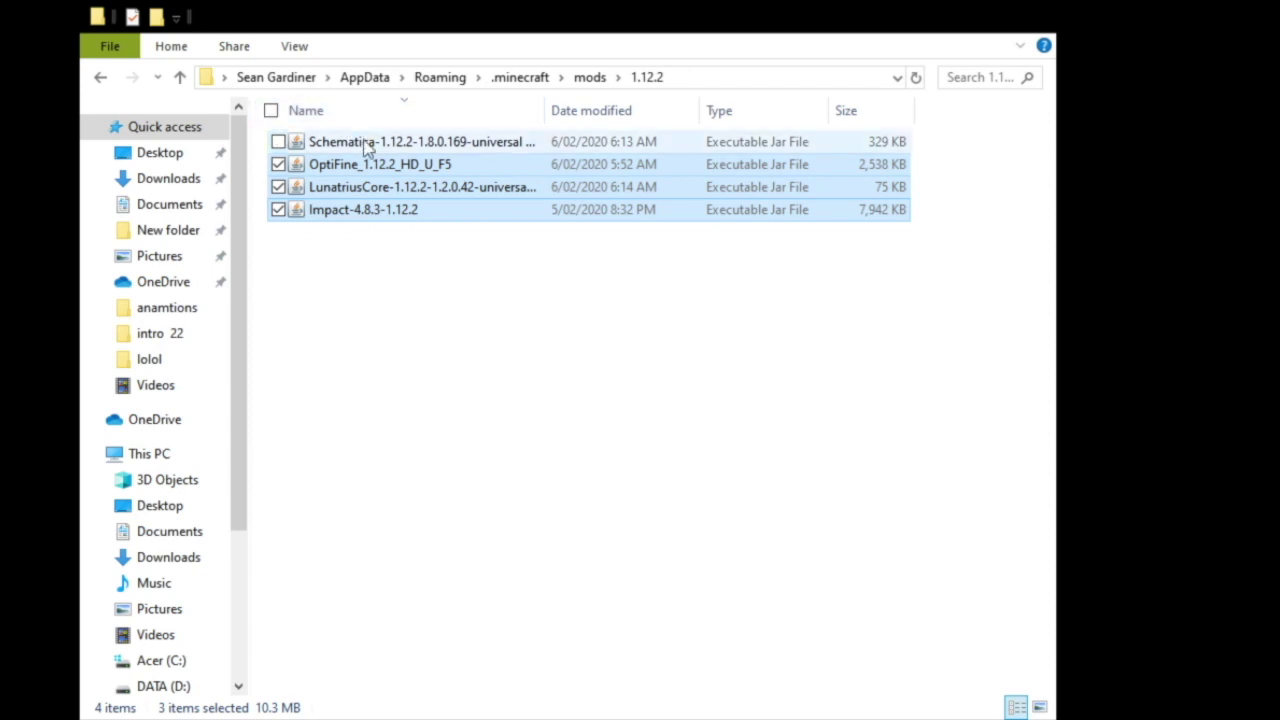
click(428, 335)
drag(368, 514, 782, 281)
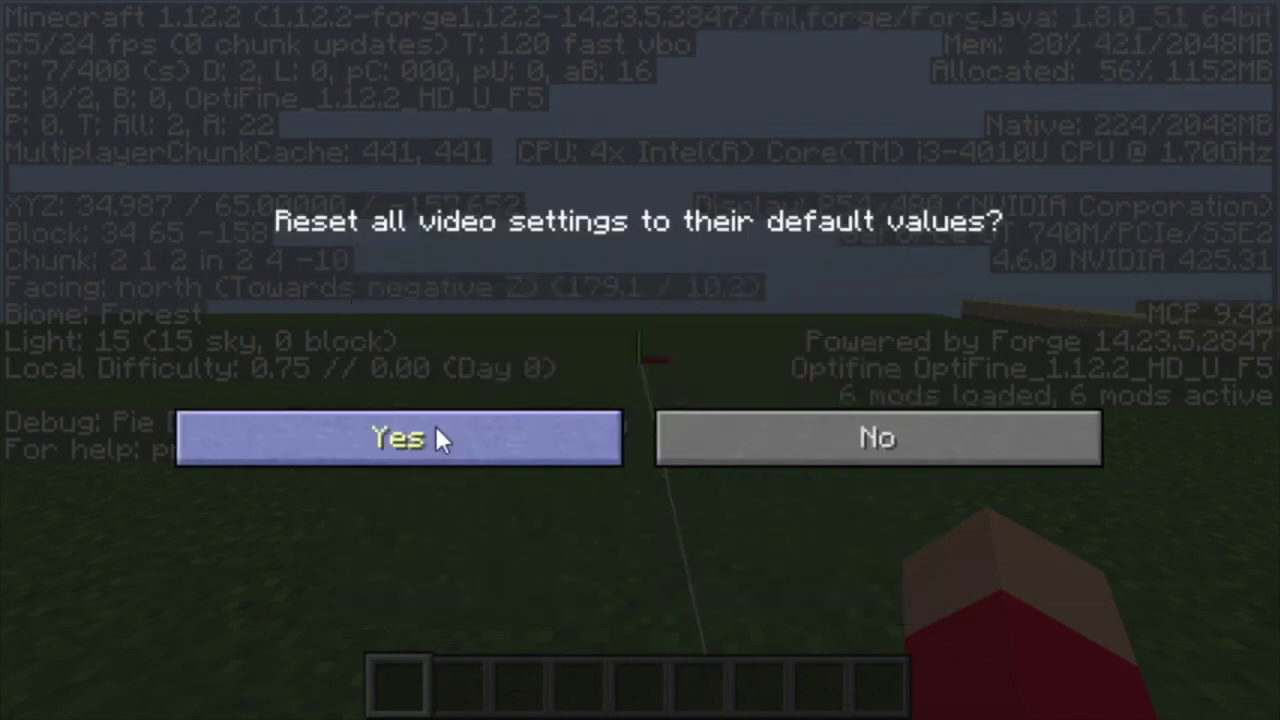
In Minecraft, confirm resetting all video settings to their default values.
click(434, 437)
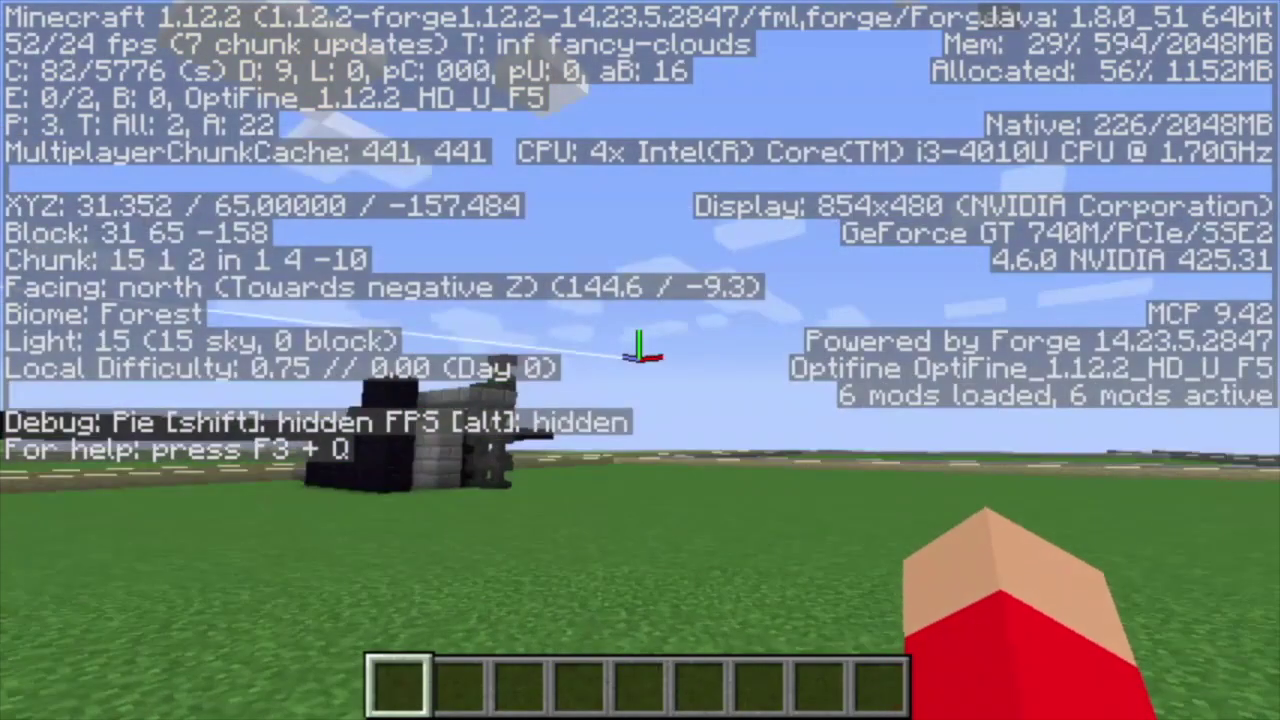
Walk past the obsidian and stone build and along the white path between the plots, with the debug overlay shown.
key(w)
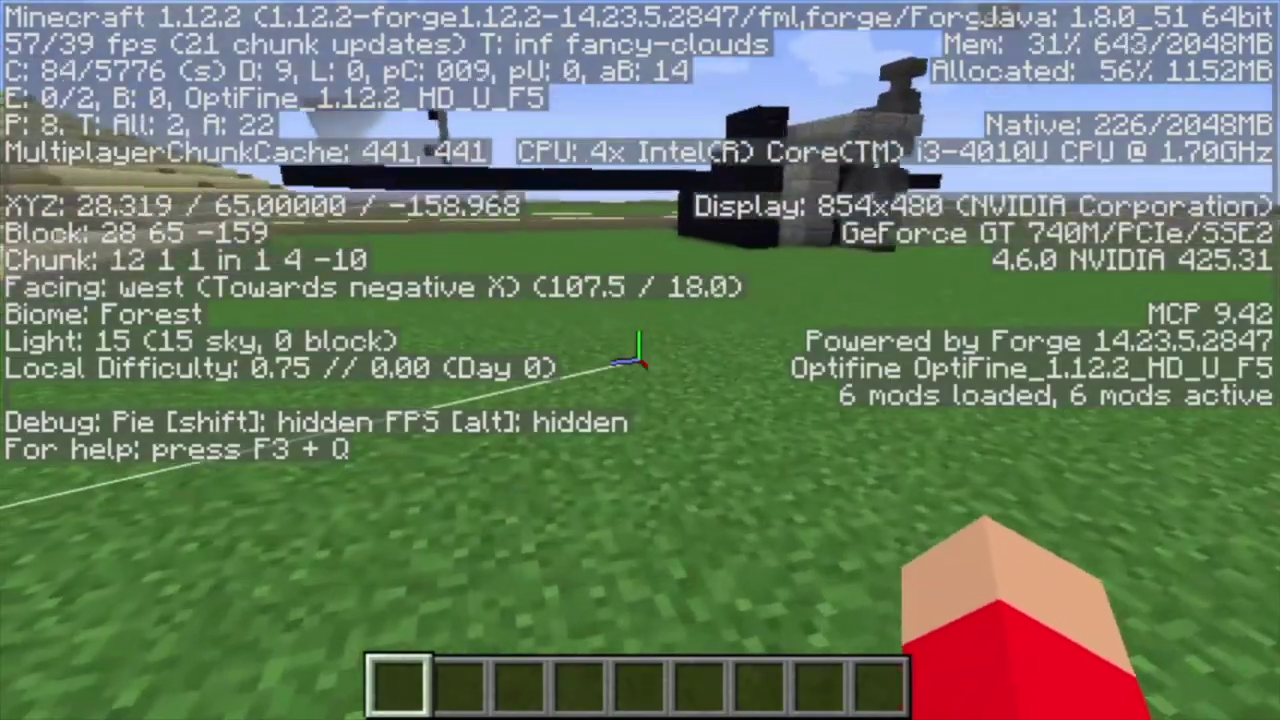
key(space)
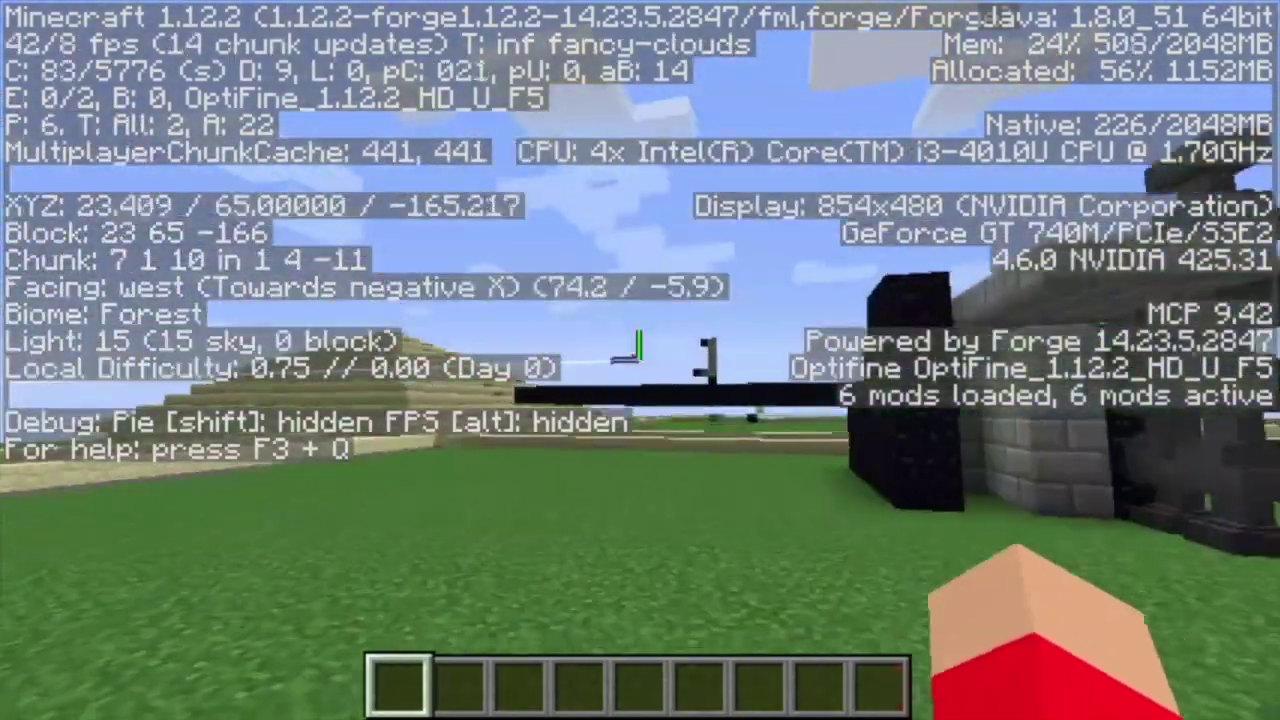
click(640, 360)
key(w)
key(space)
key(w)
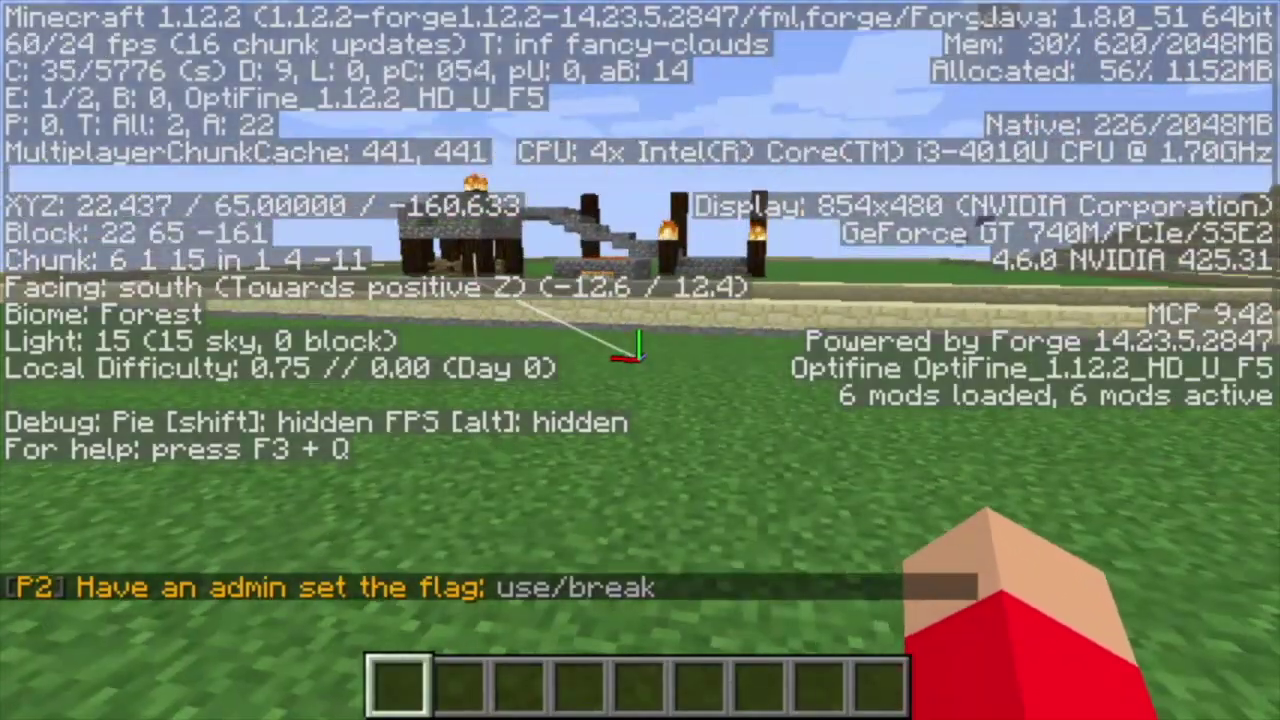
key(w)
key(space)
key(w)
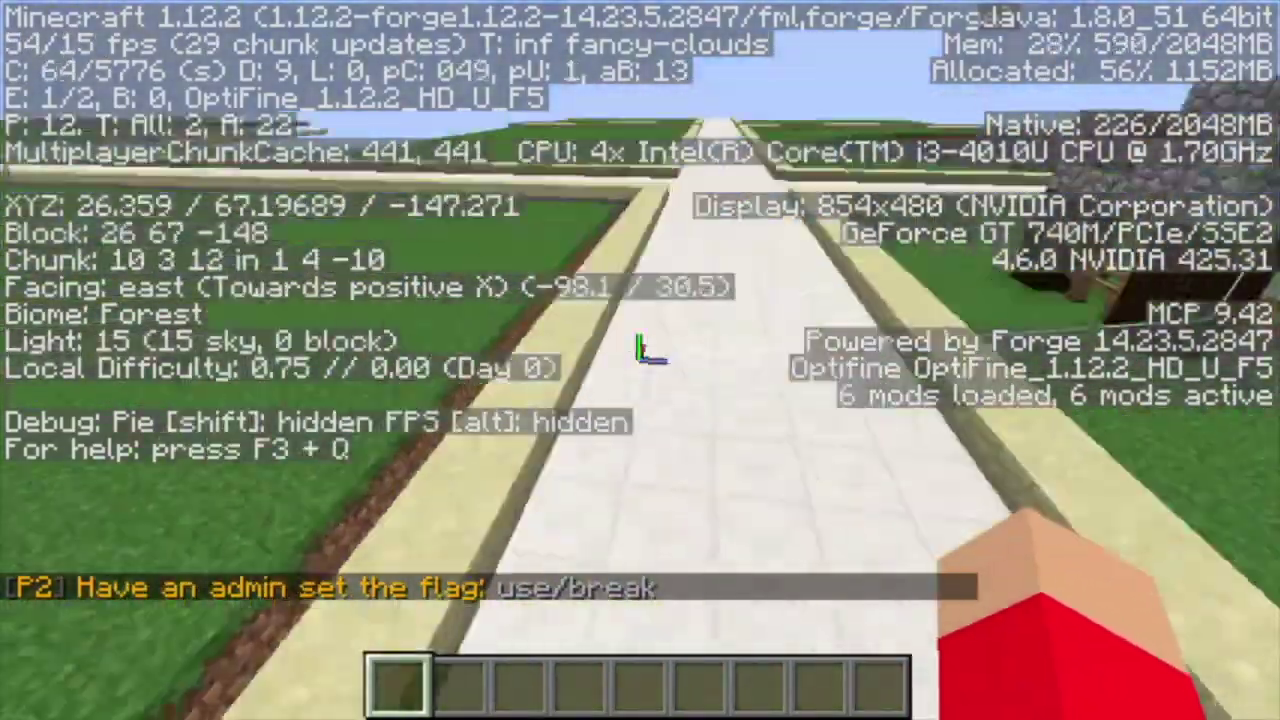
key(w)
key(space)
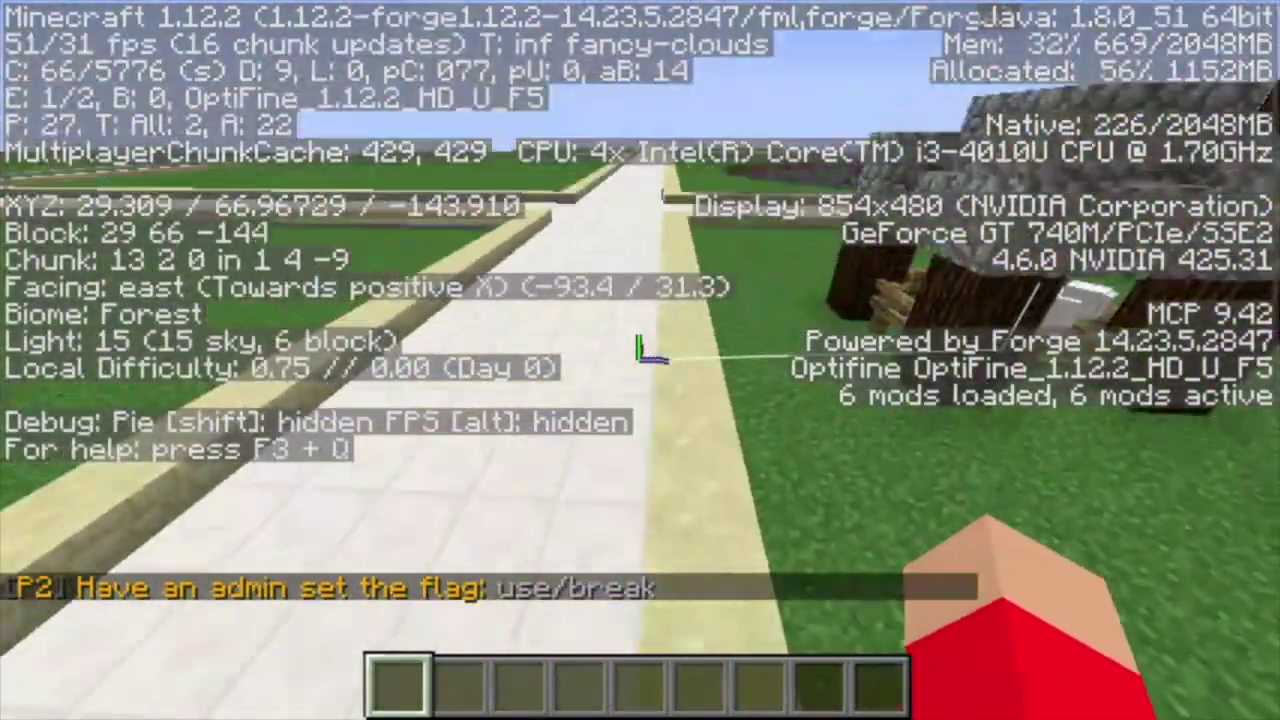
key(w)
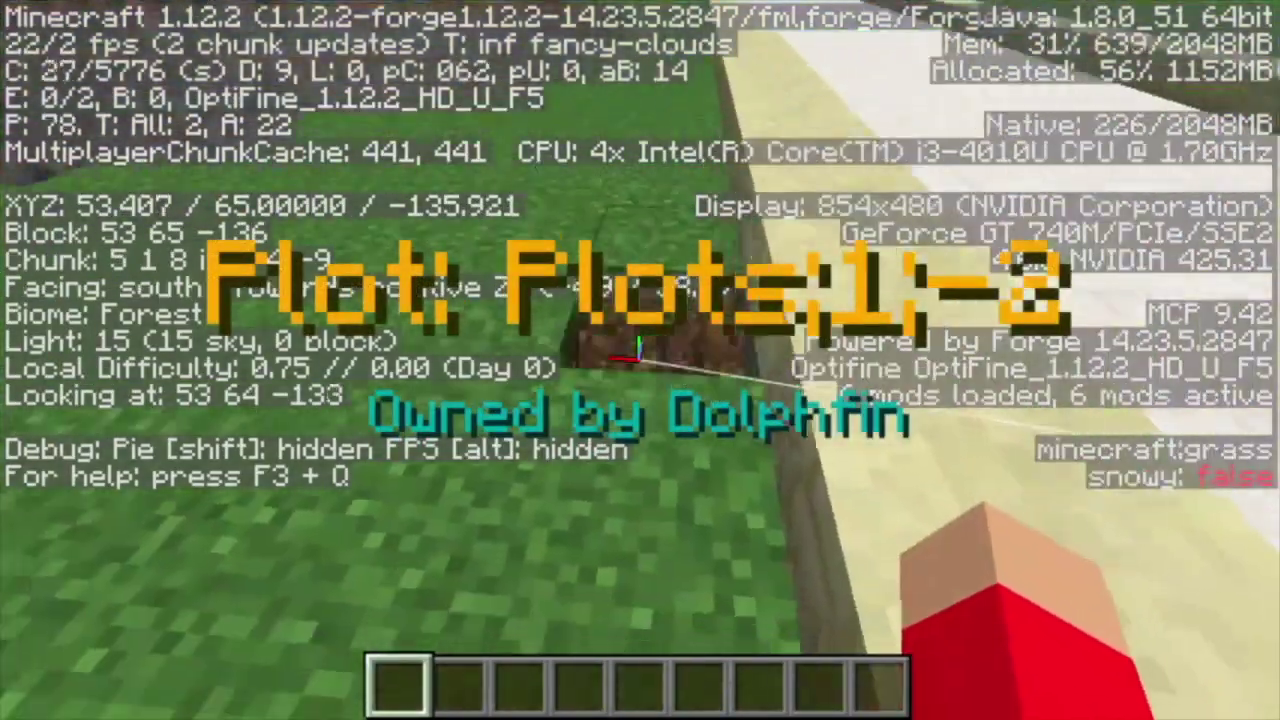
Try to break a grass block at the plot edge beside the path and move on to the crater with the glass dome.
click(640, 360)
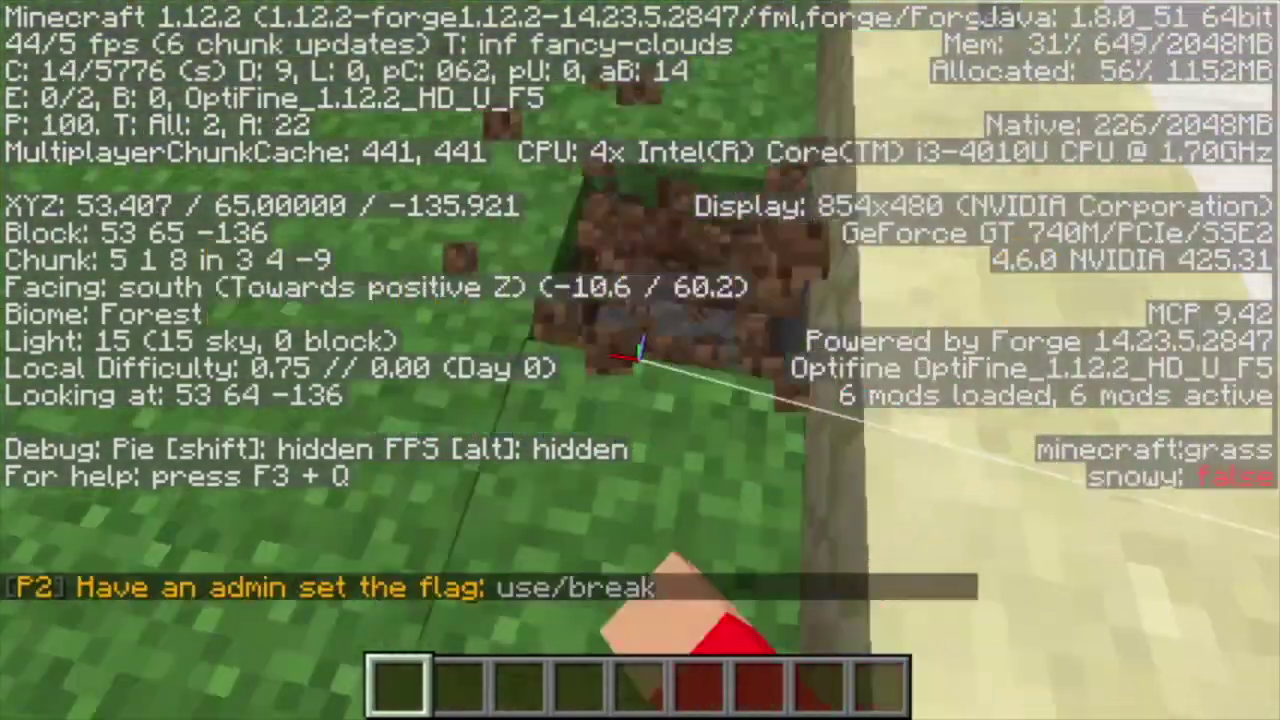
key(w)
key(space)
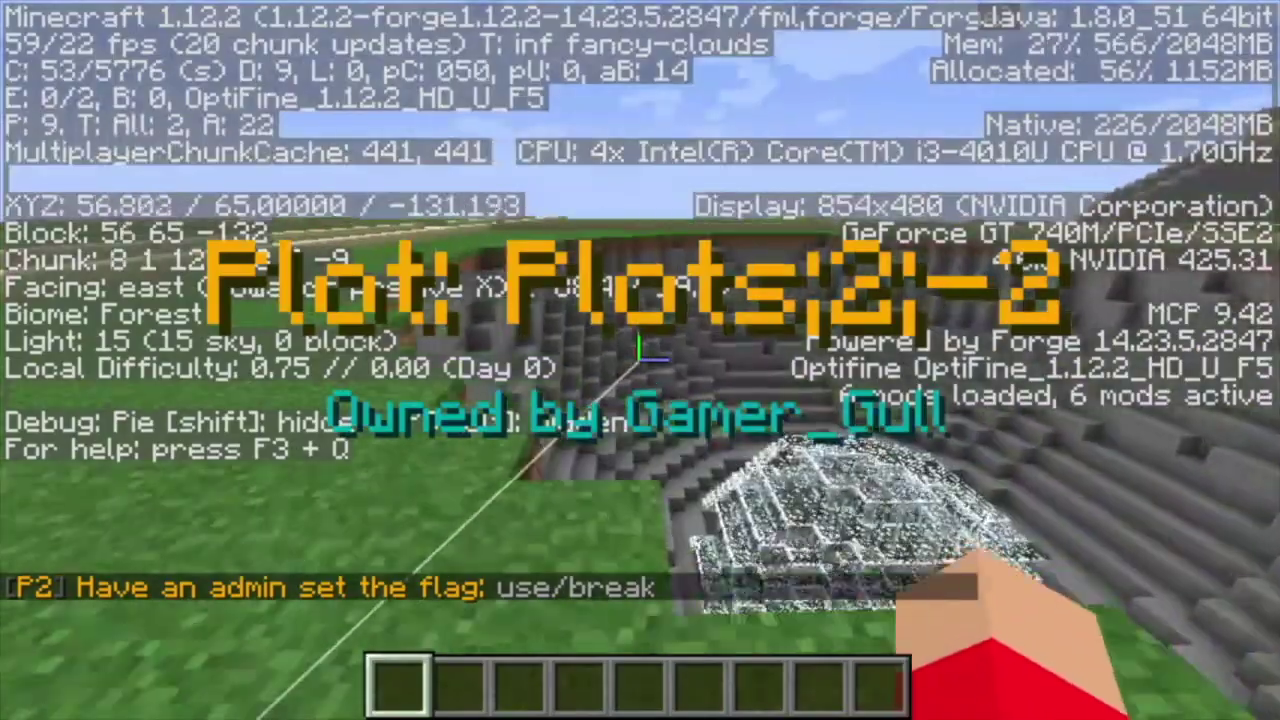
key(w)
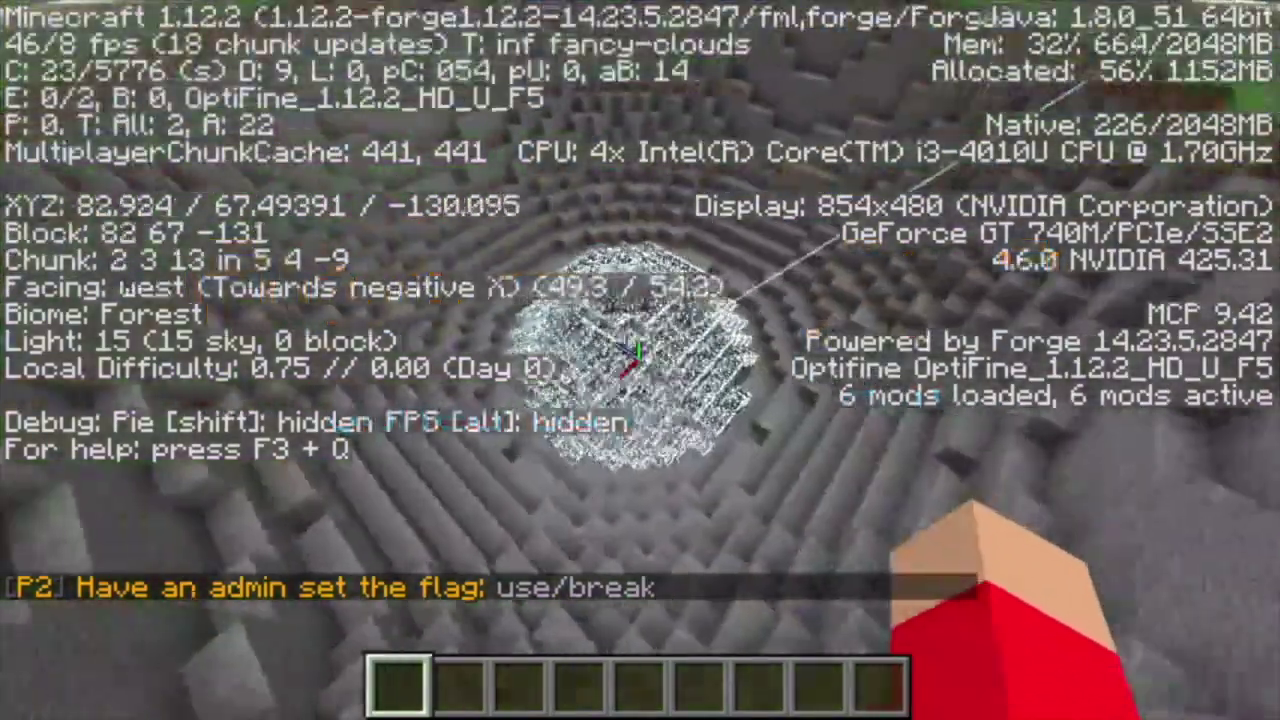
Run the /plot command in chat to list the plot help categories.
key(slash)
text(plot)
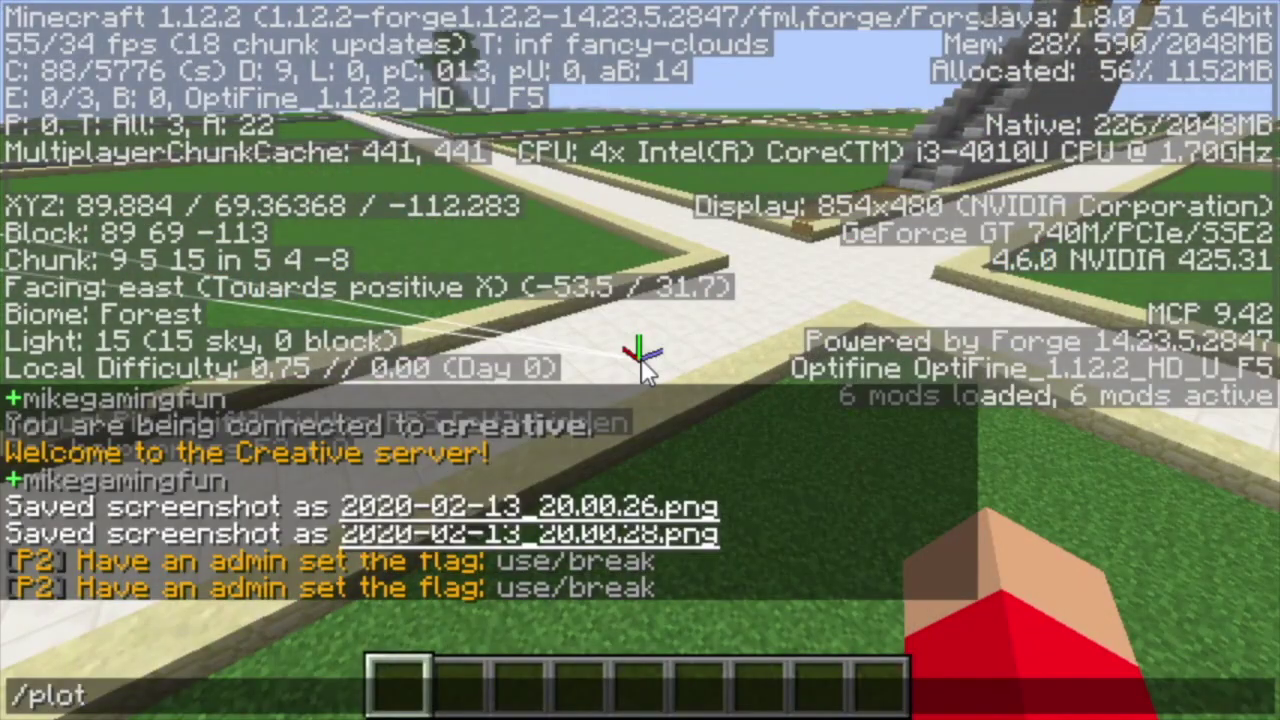
key(Return)
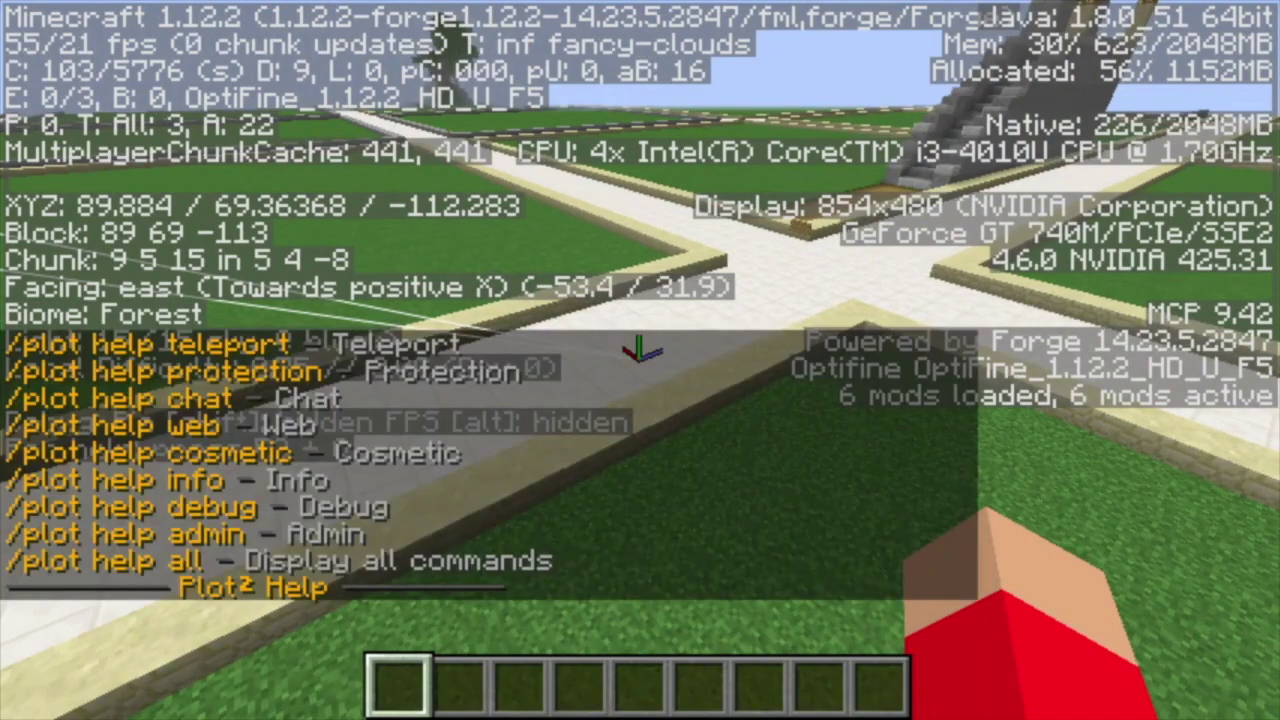
Try to claim a free plot automatically by running the /plot auto command in chat.
key(t)
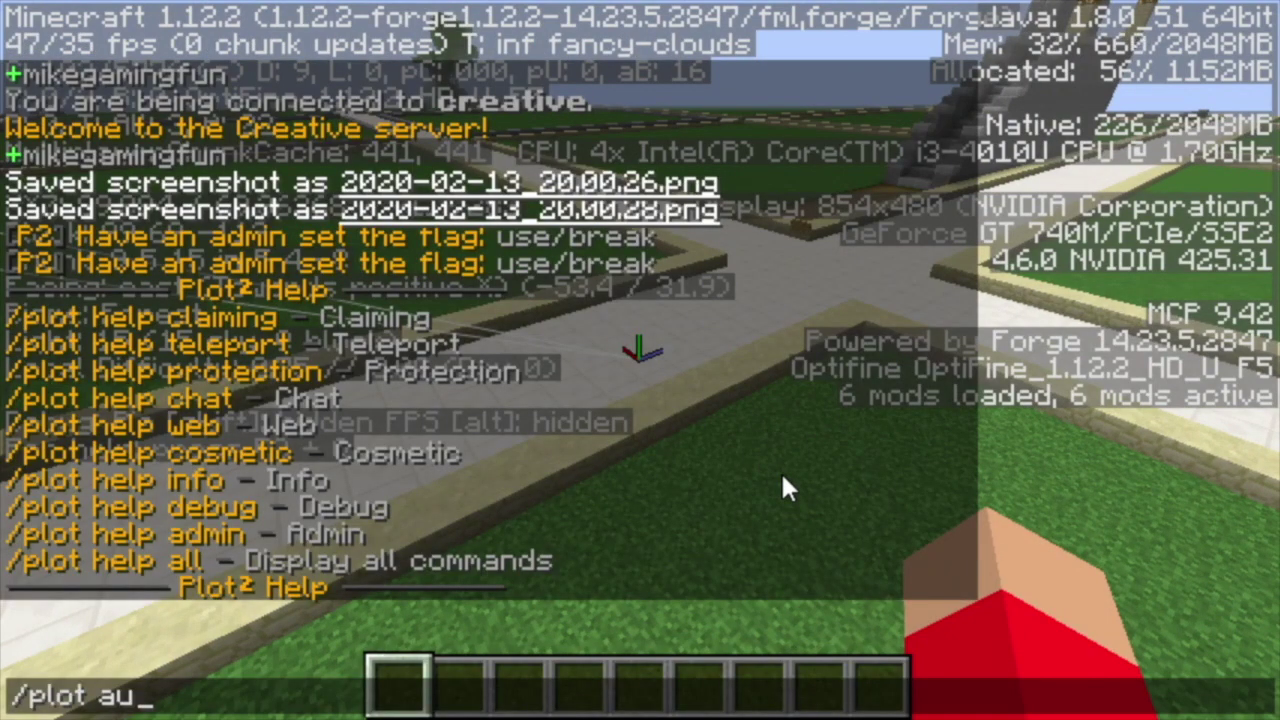
text(/plot auto)
key(Return)
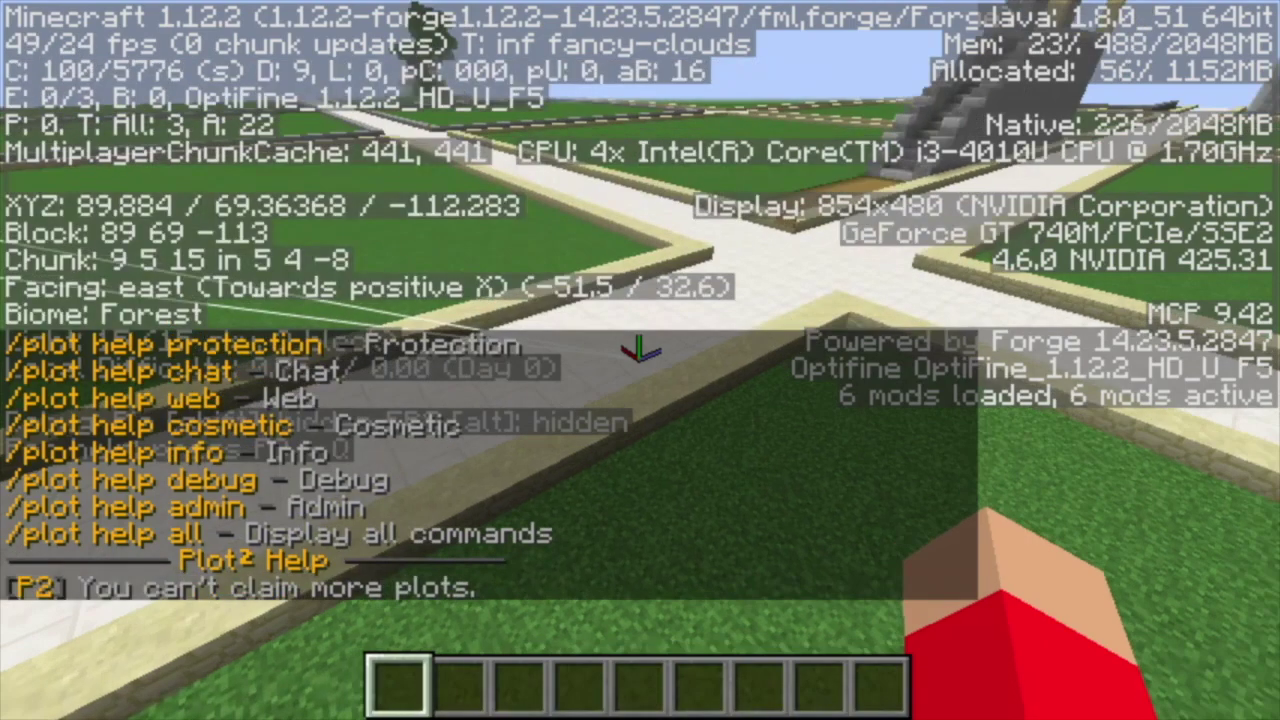
Walk across the white path crossing and over the sand border onto the grass of plot 3;-2.
key(w)
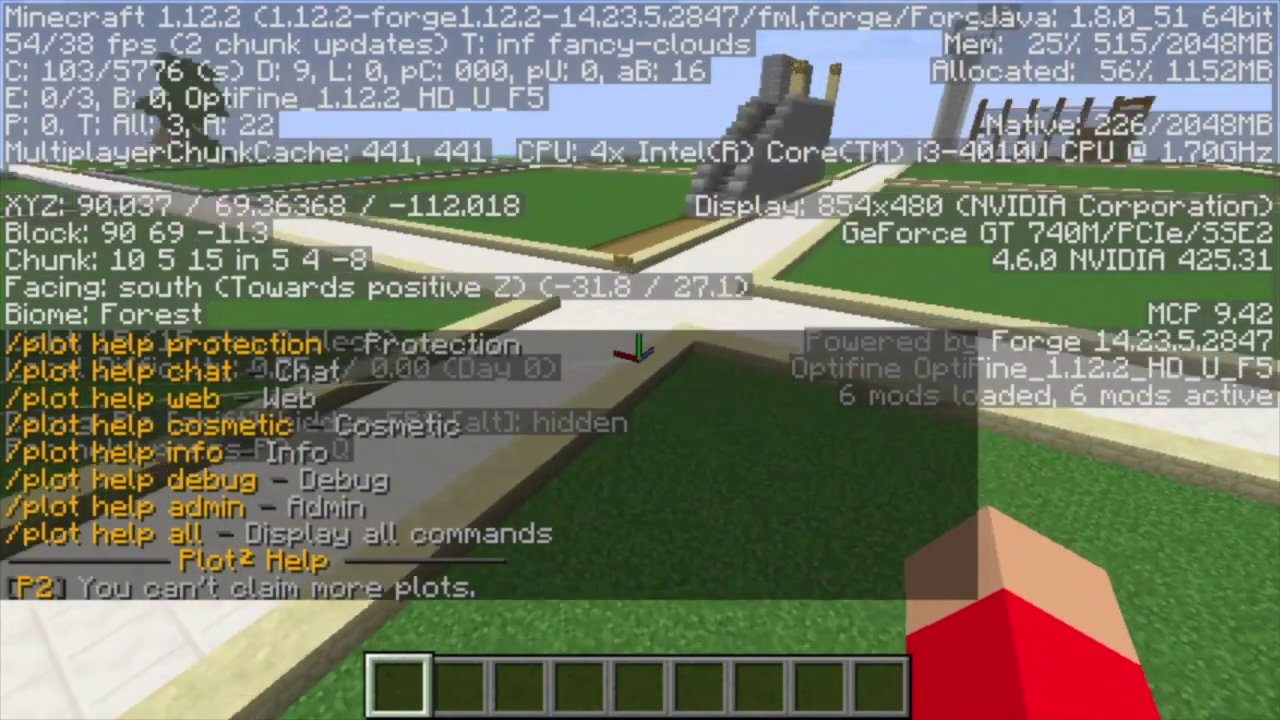
key(w)
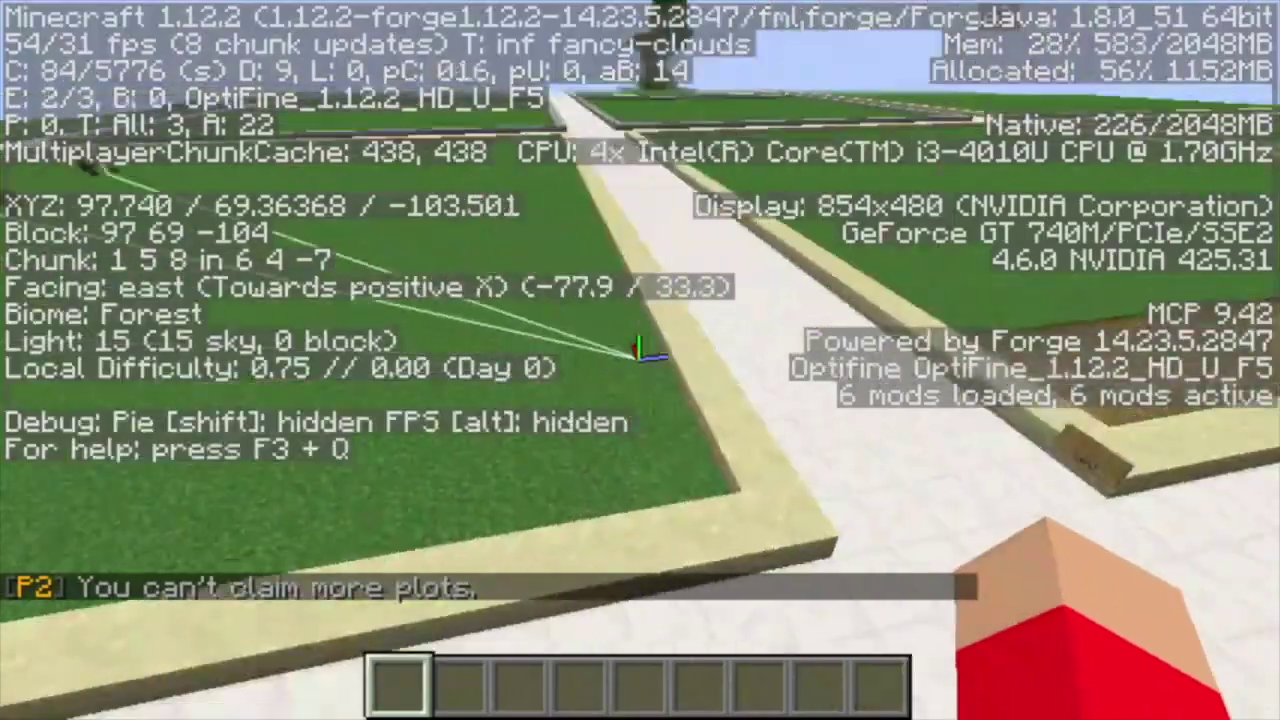
key(w)
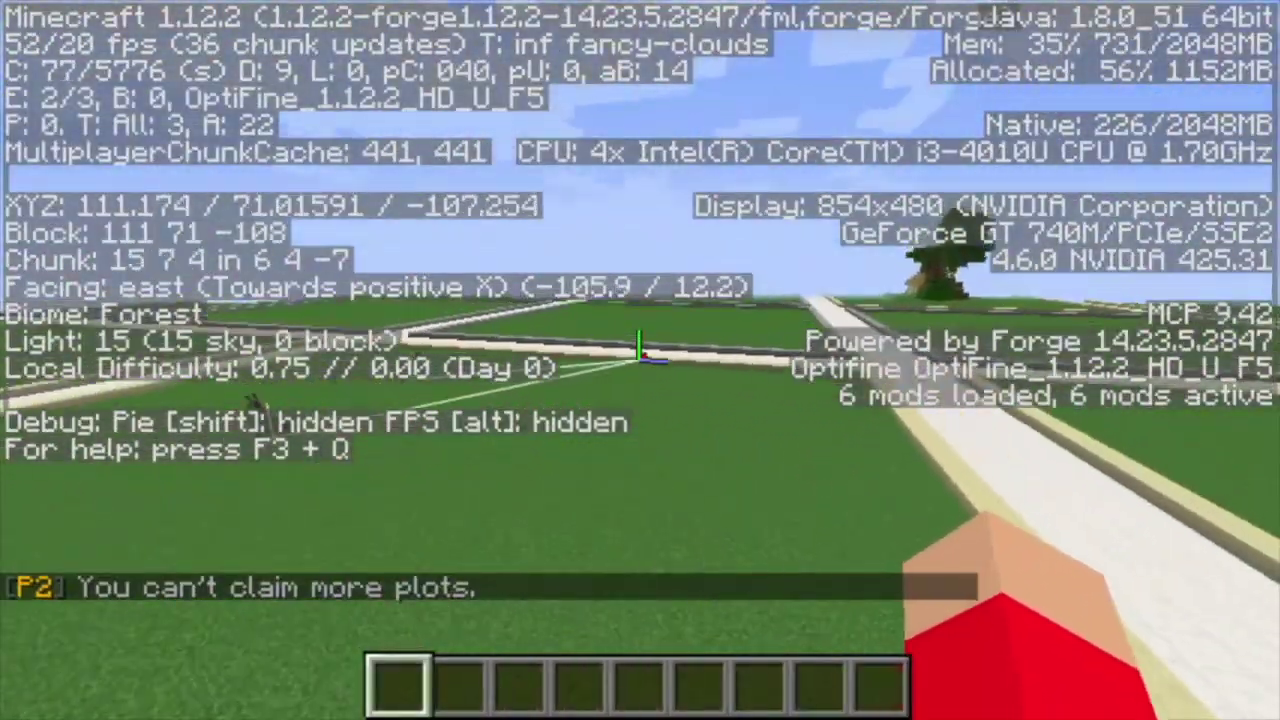
key(w)
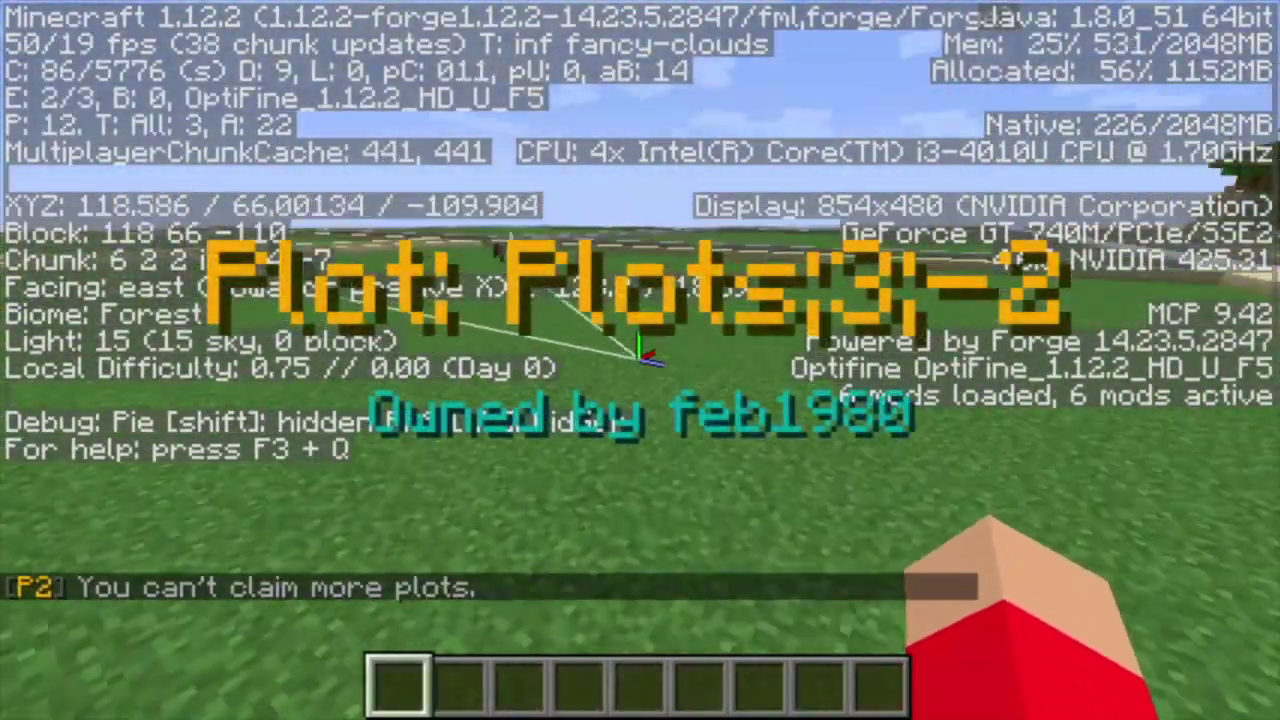
key(w)
Pause the game, open the video settings and set Graphics to Fast.
key(Escape)
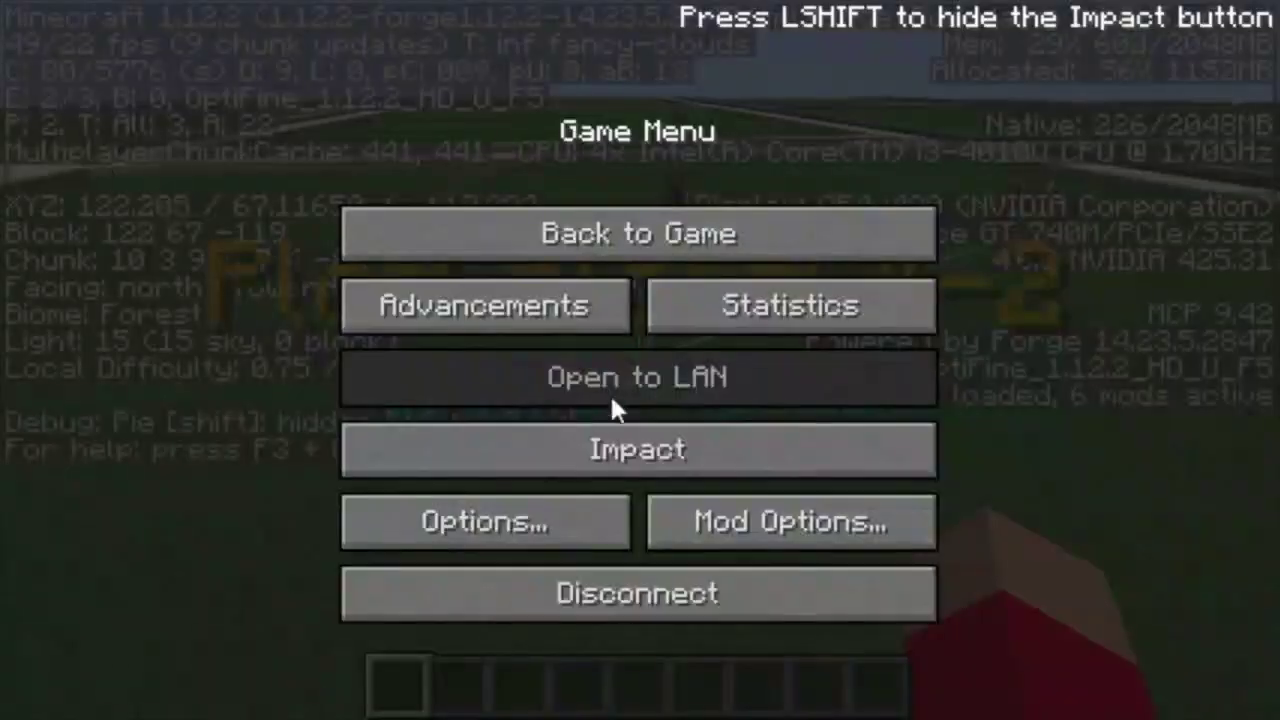
click(529, 522)
click(506, 340)
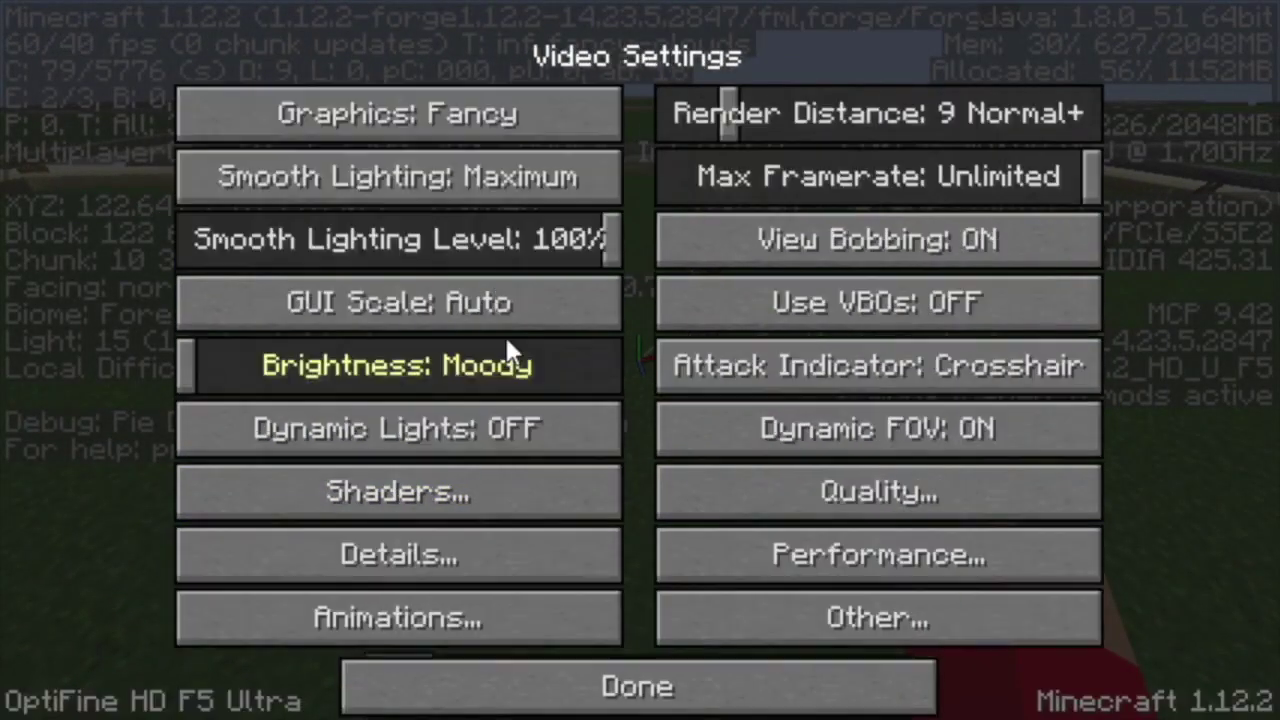
click(612, 690)
click(429, 362)
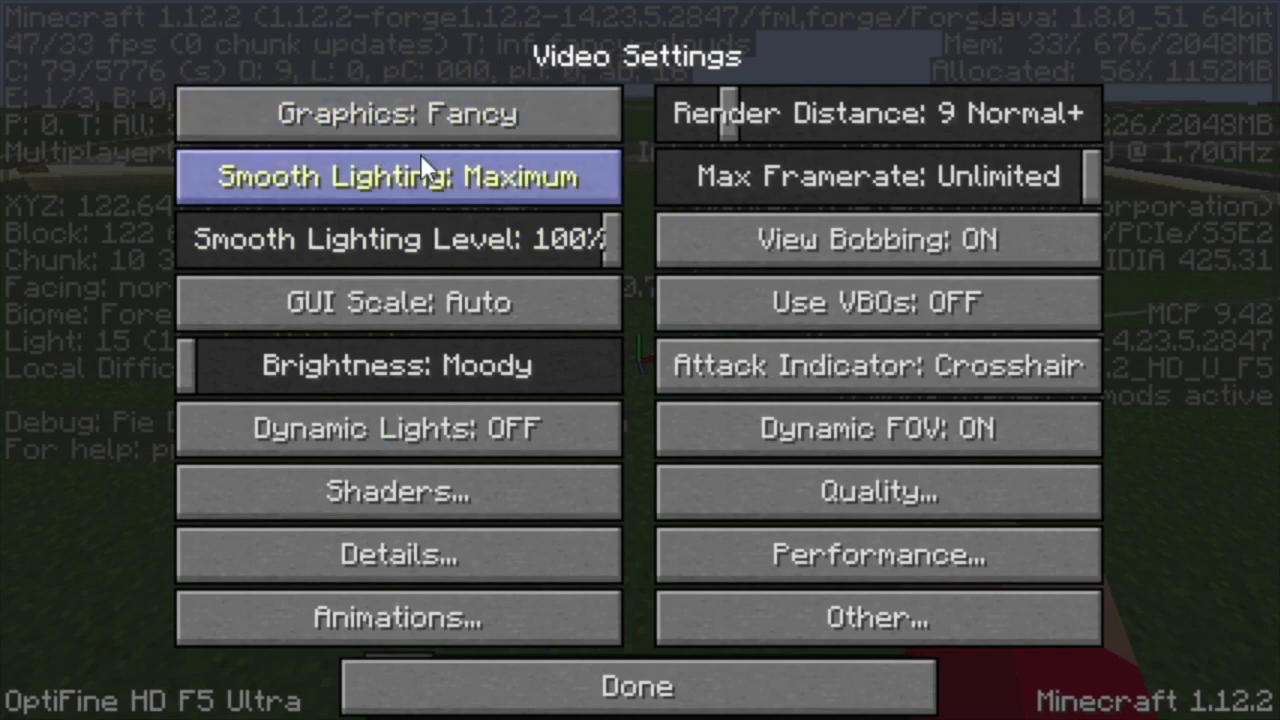
mouse_move(420, 128)
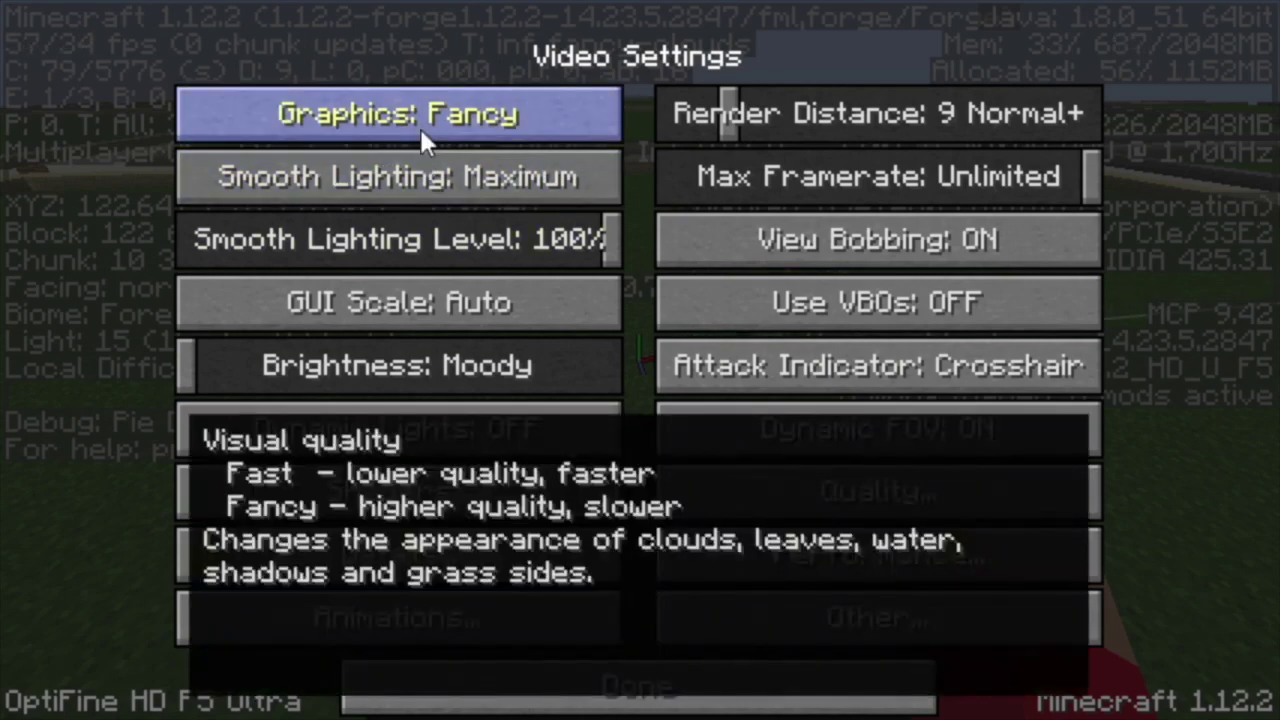
click(500, 123)
click(500, 123)
click(515, 137)
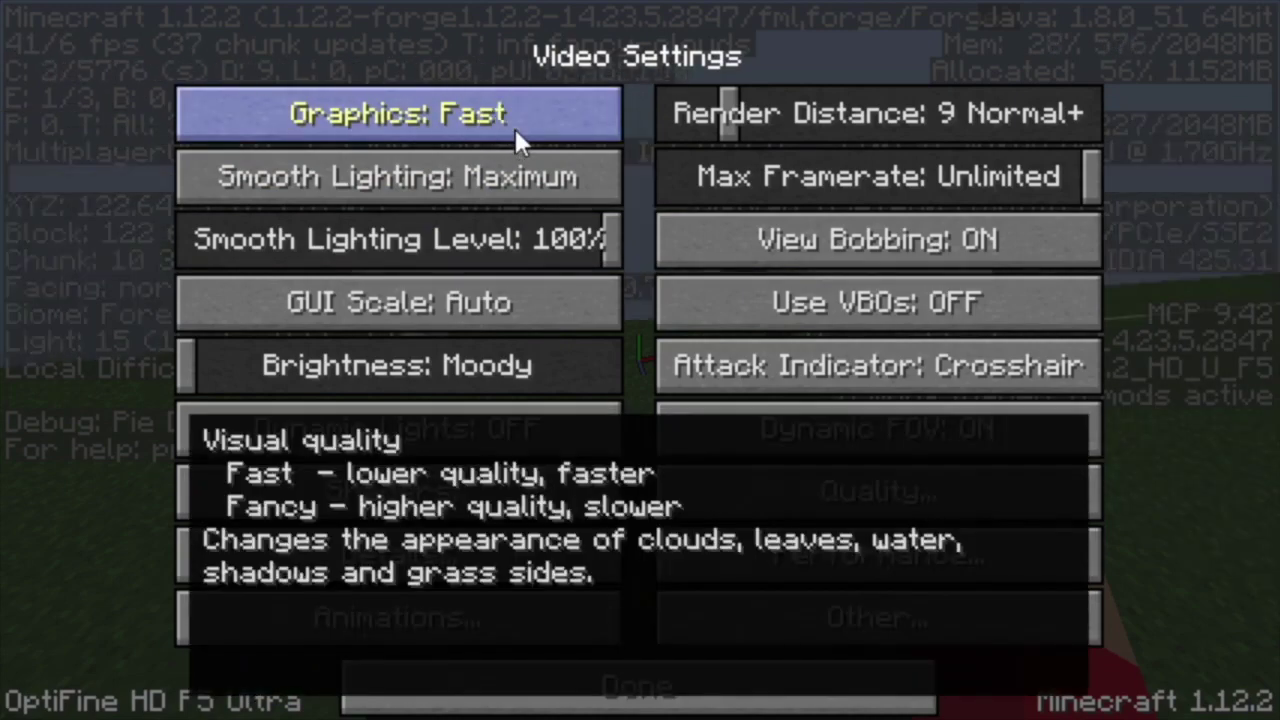